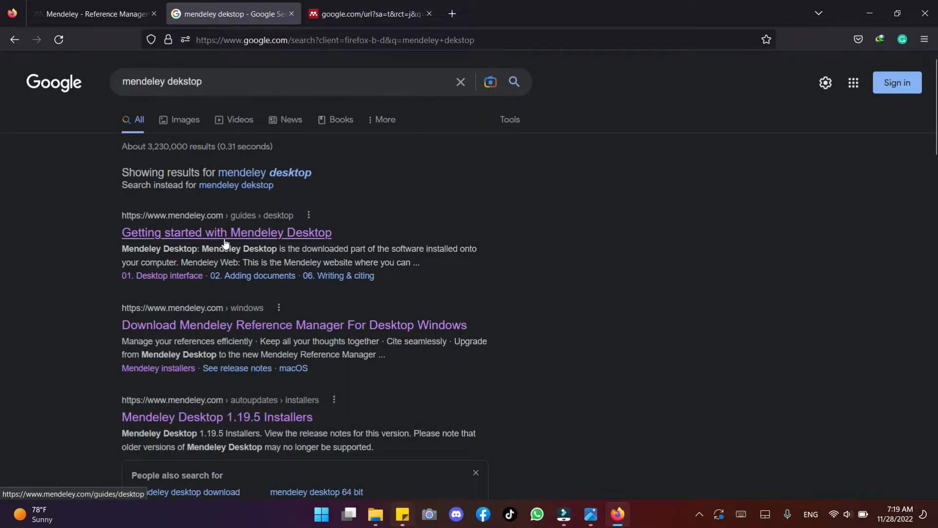
- Open the "Getting started with Mendeley Desktop" search result in a new tab and view the guide
{"action": "right_click", "coordinate": [224, 240]}
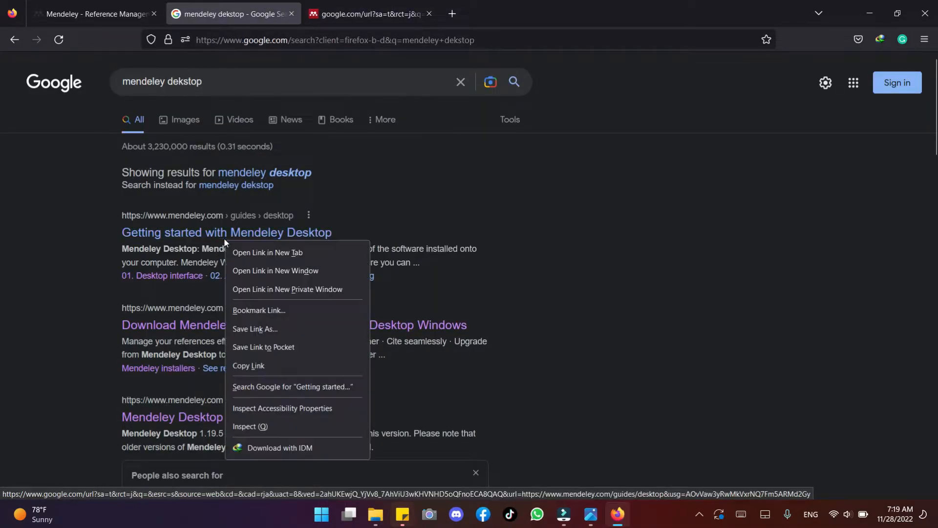
{"action": "left_click", "coordinate": [247, 252]}
{"action": "left_click", "coordinate": [356, 4]}
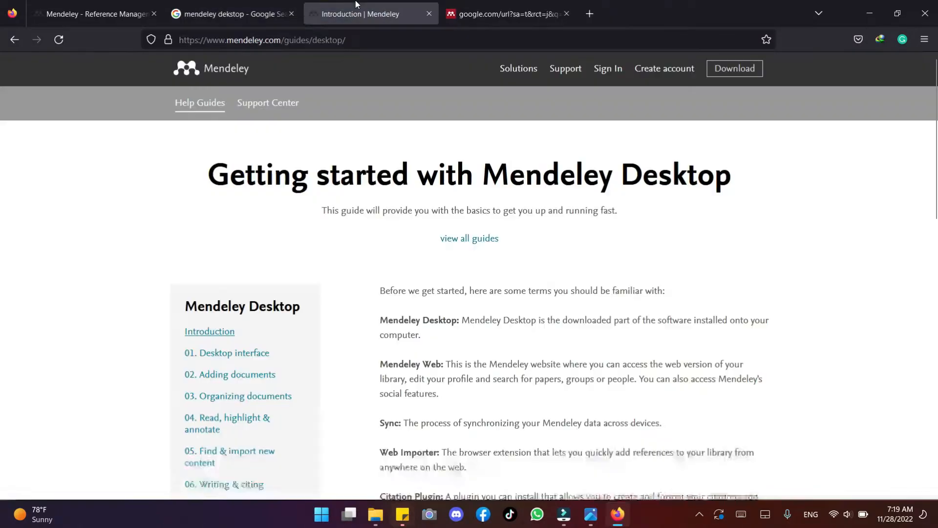
- Open the "Download Mendeley Reference Manager For Desktop Windows" search result in a new tab and view its download page
{"action": "left_click", "coordinate": [270, 4]}
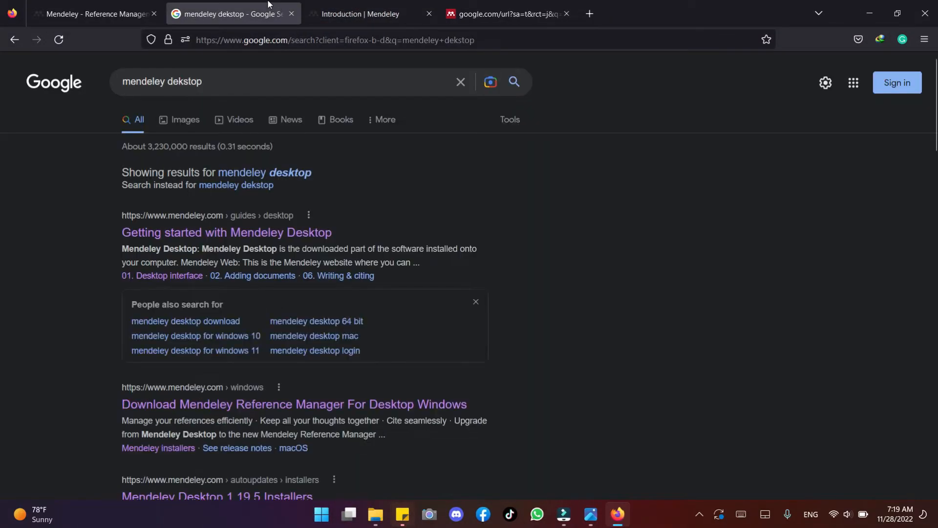
{"action": "right_click", "coordinate": [258, 410]}
{"action": "left_click", "coordinate": [323, 198]}
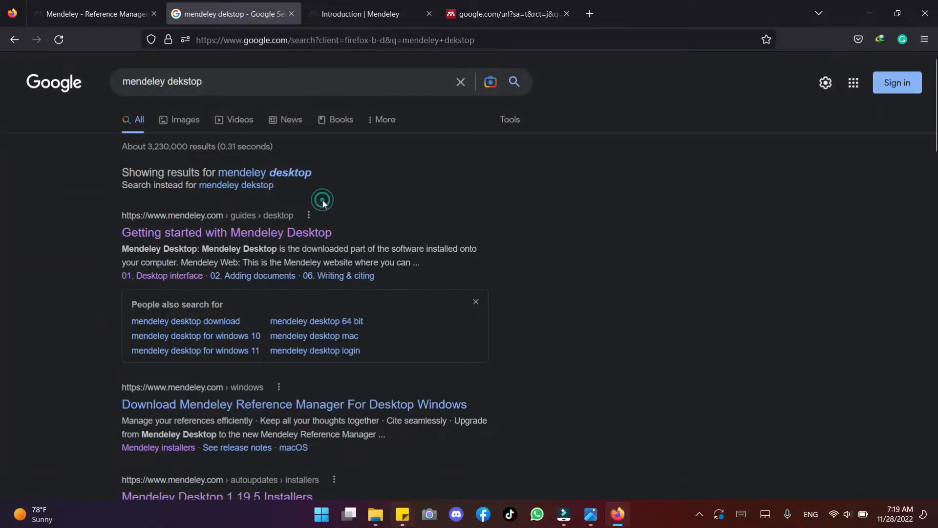
{"action": "left_click", "coordinate": [392, 4]}
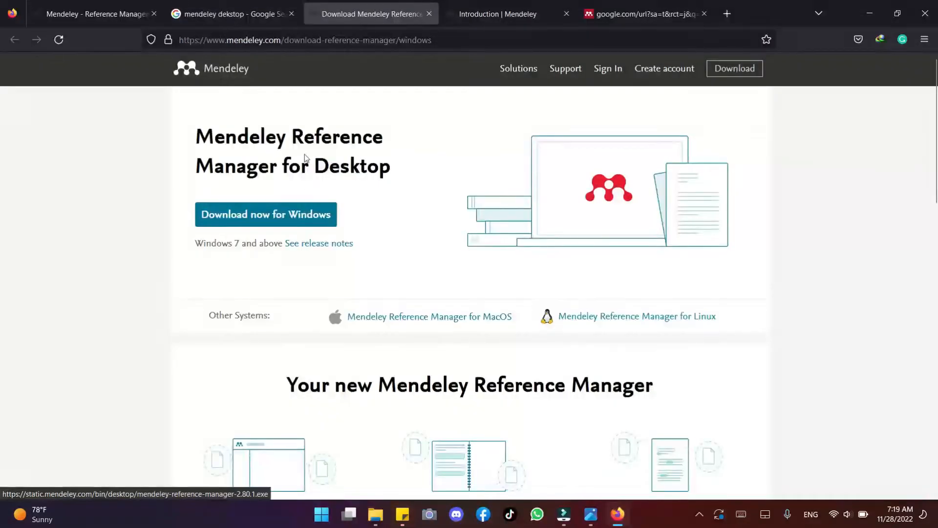
- Download the Mendeley Desktop 1.19.5 installer for Windows and open the folder it was saved in
{"action": "left_click", "coordinate": [617, 5]}
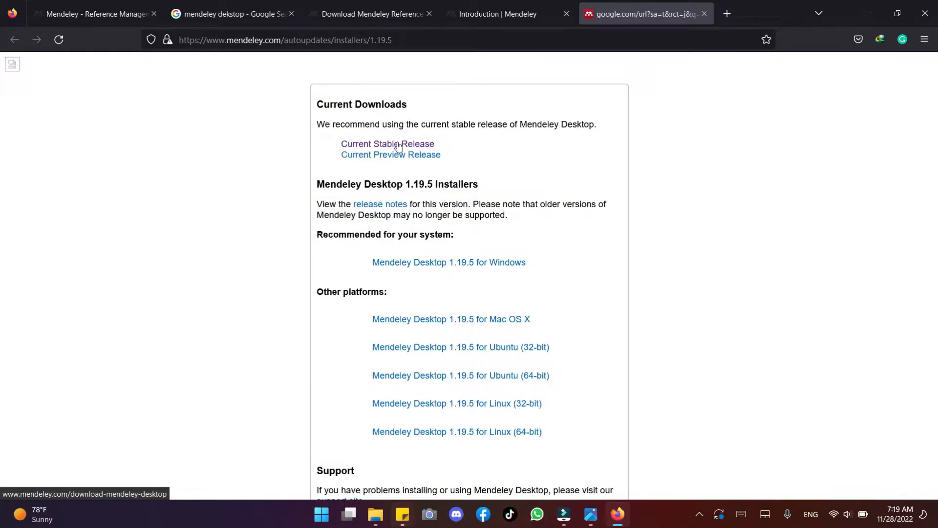
{"action": "left_click", "coordinate": [396, 262]}
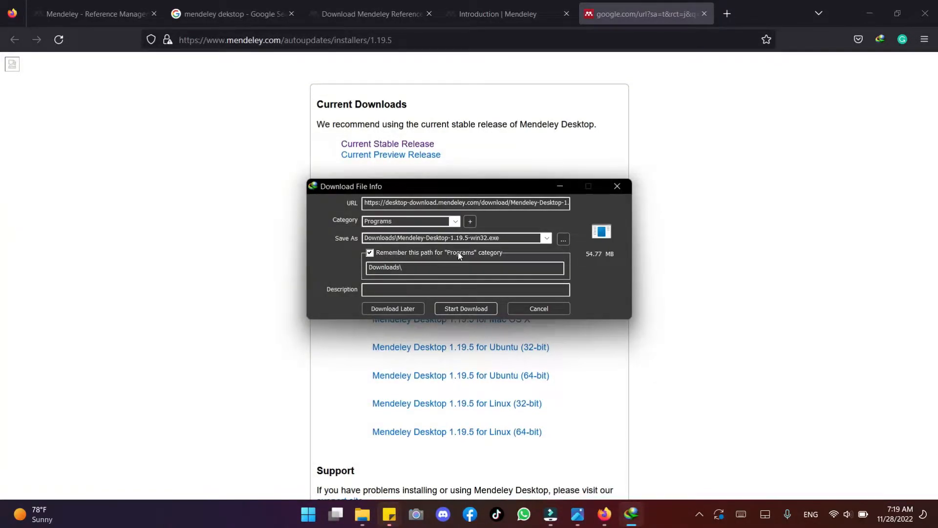
{"action": "left_click", "coordinate": [467, 309]}
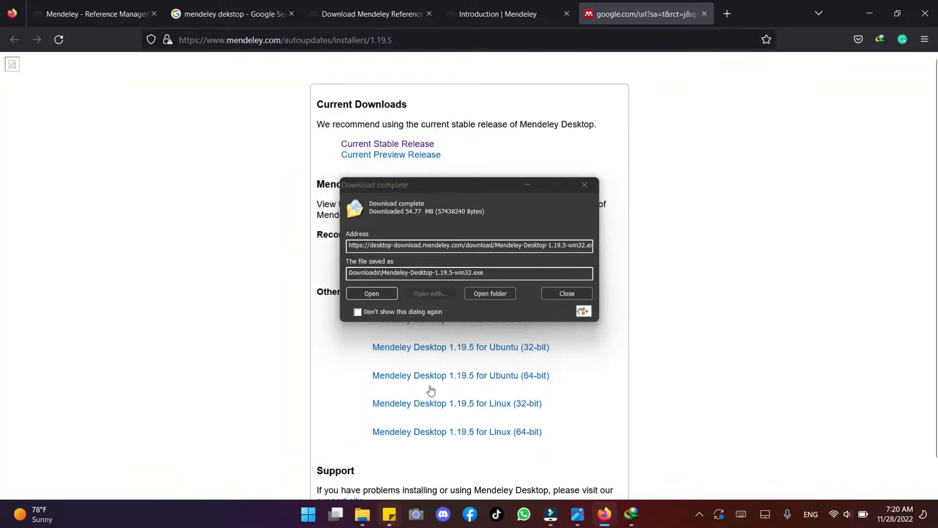
{"action": "left_click", "coordinate": [508, 292]}
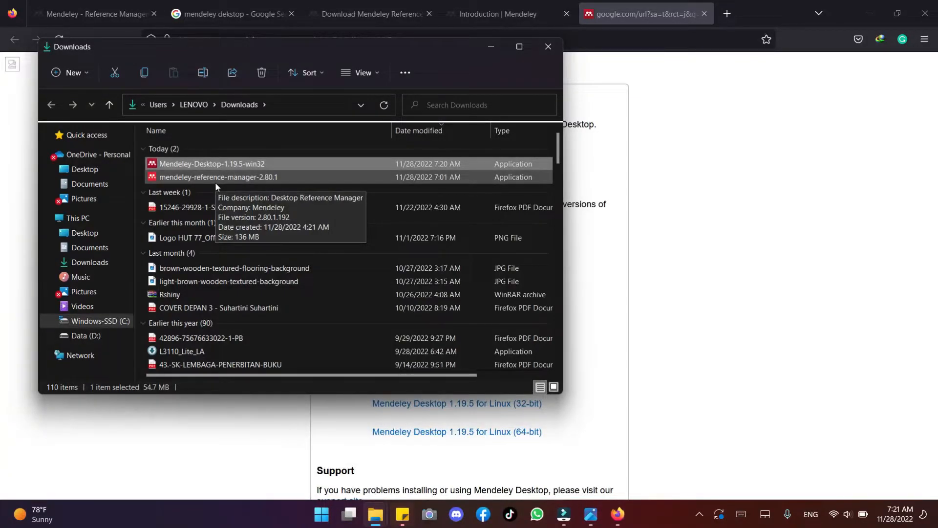
- Look through the Downloads folder and its Programs subfolder, then return to the start of the Downloads list
{"action": "left_click", "coordinate": [90, 263]}
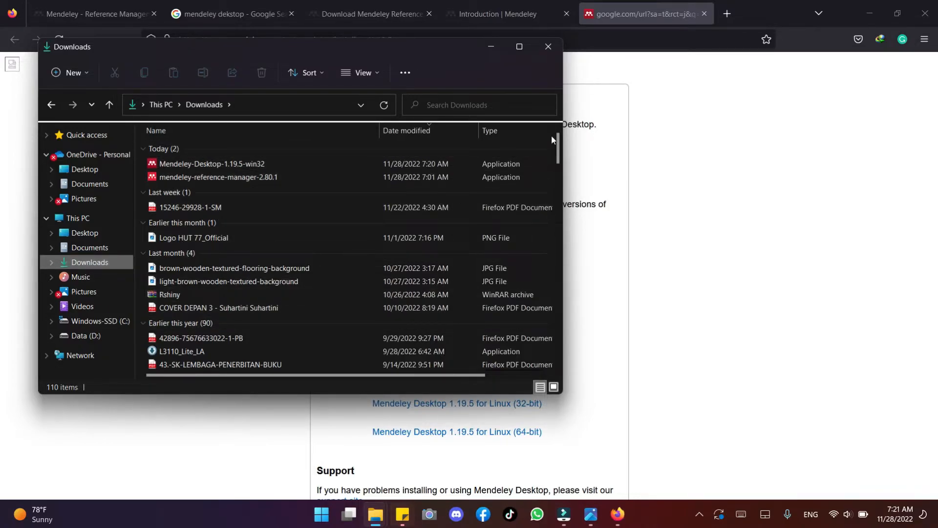
{"action": "left_click_drag", "start_coordinate": [557, 147], "coordinate": [582, 335]}
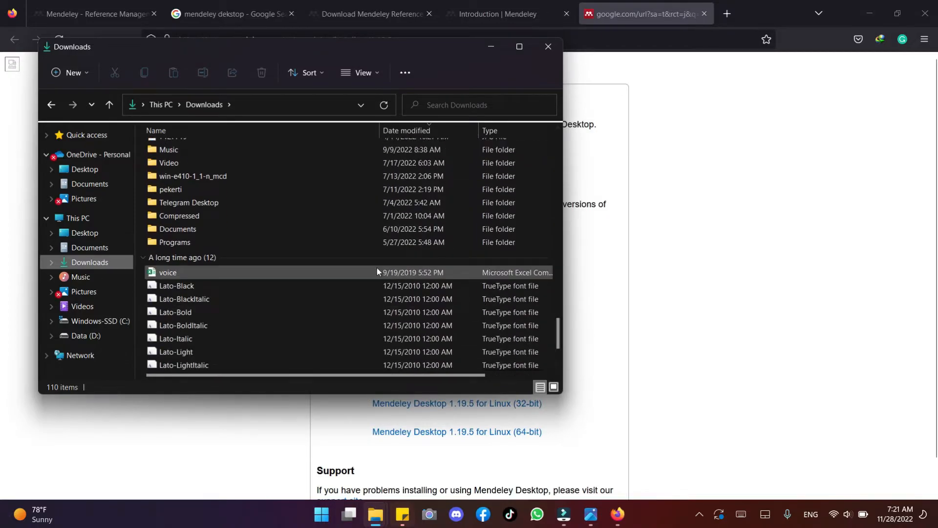
{"action": "double_click", "coordinate": [354, 245]}
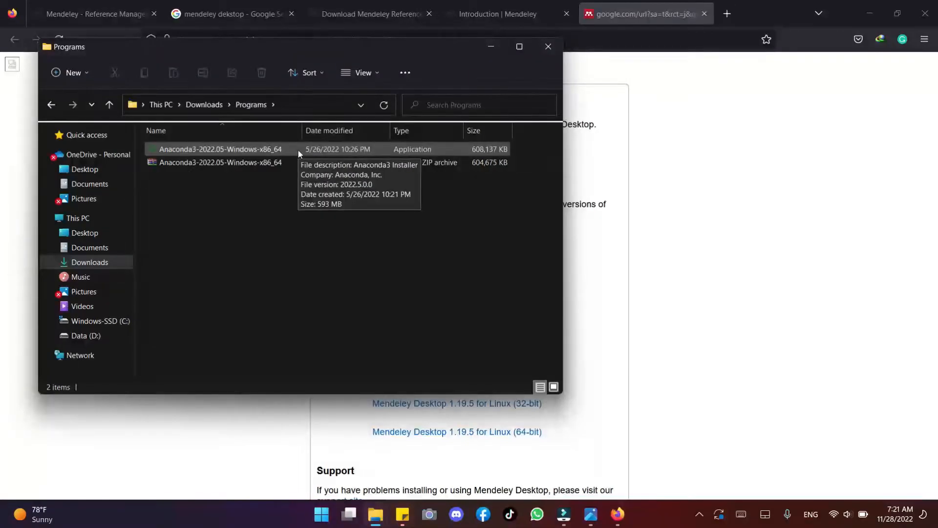
{"action": "key", "text": "alt+Up"}
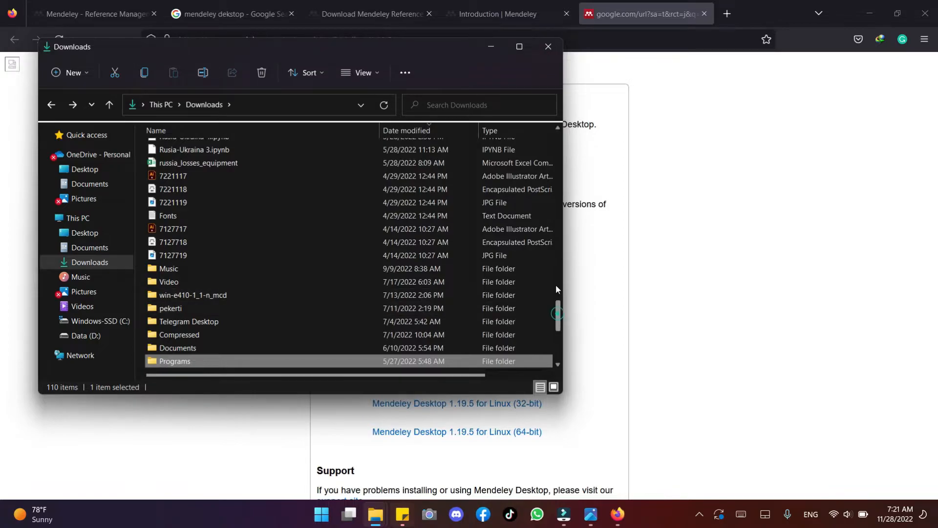
{"action": "left_click_drag", "start_coordinate": [559, 317], "coordinate": [559, 149]}
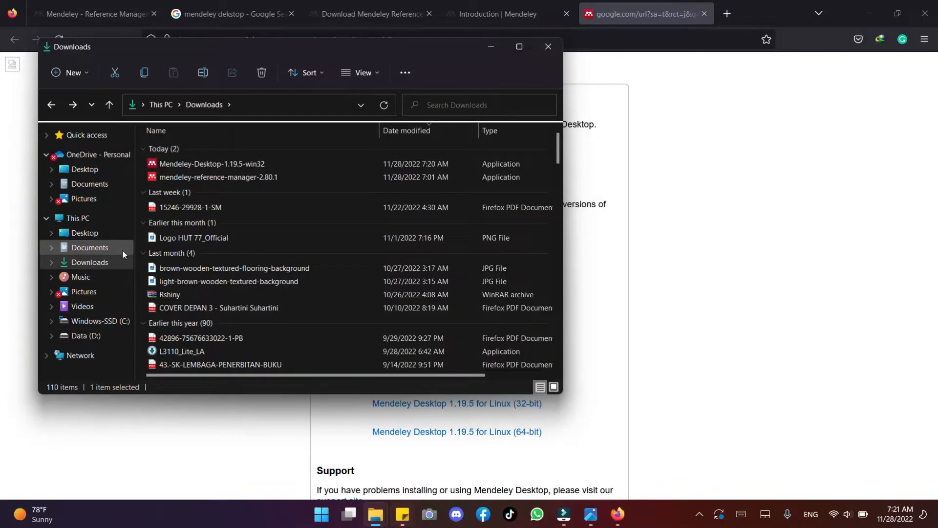
- Run Mendeley-Desktop-1.19.5-win32, accept the license agreement and install with the default settings and the Mendeley Desktop Start Menu folder
{"action": "double_click", "coordinate": [291, 164]}
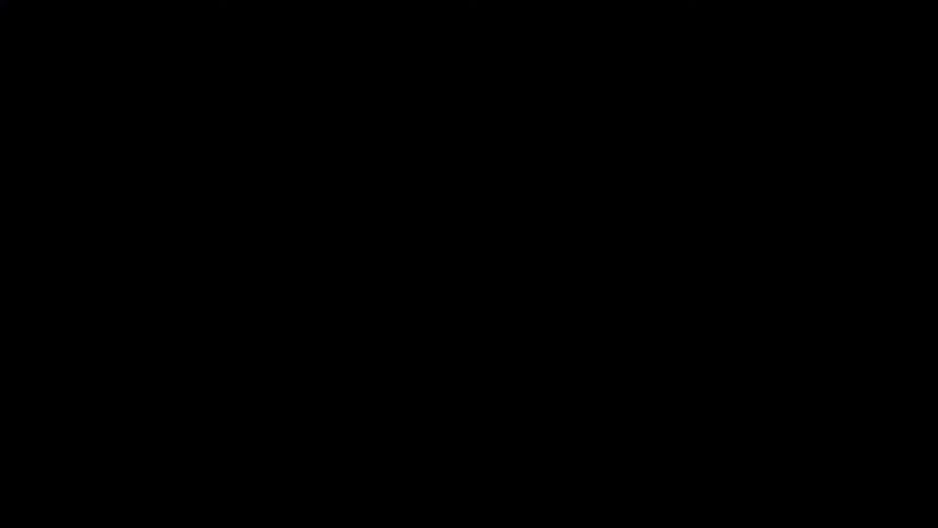
{"action": "left_click", "coordinate": [422, 360]}
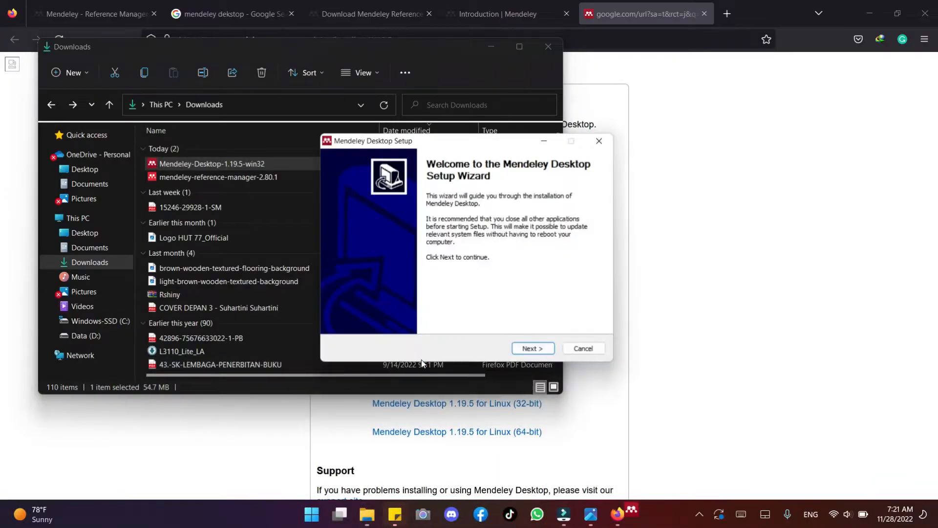
{"action": "left_click", "coordinate": [523, 356]}
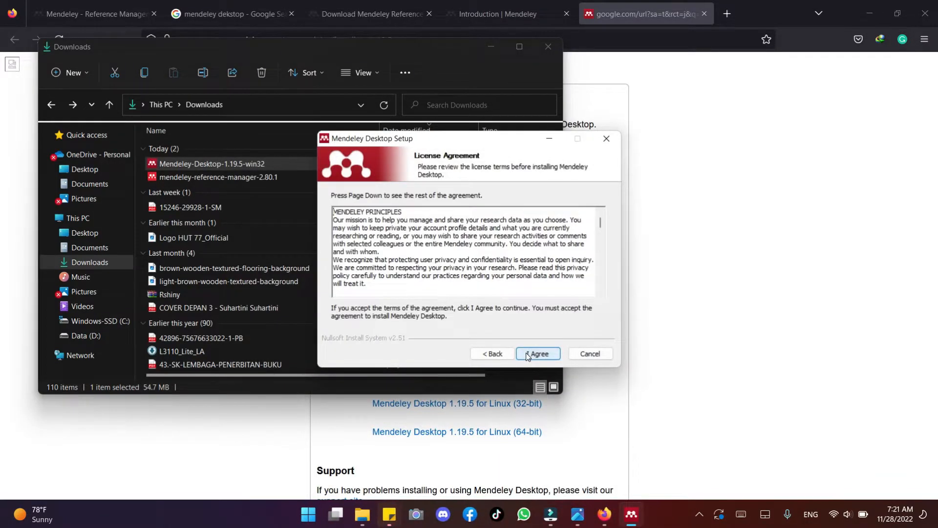
{"action": "left_click", "coordinate": [528, 354]}
{"action": "left_click", "coordinate": [527, 354]}
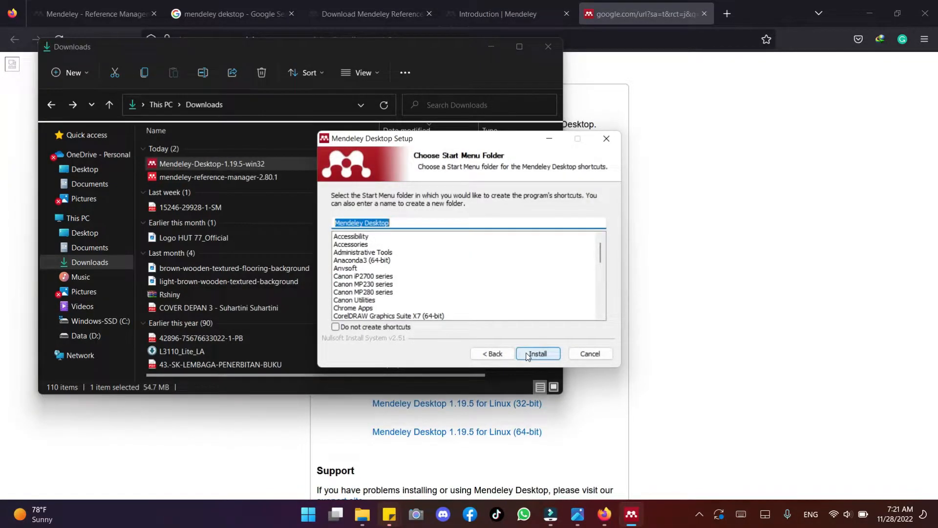
{"action": "left_click", "coordinate": [527, 354]}
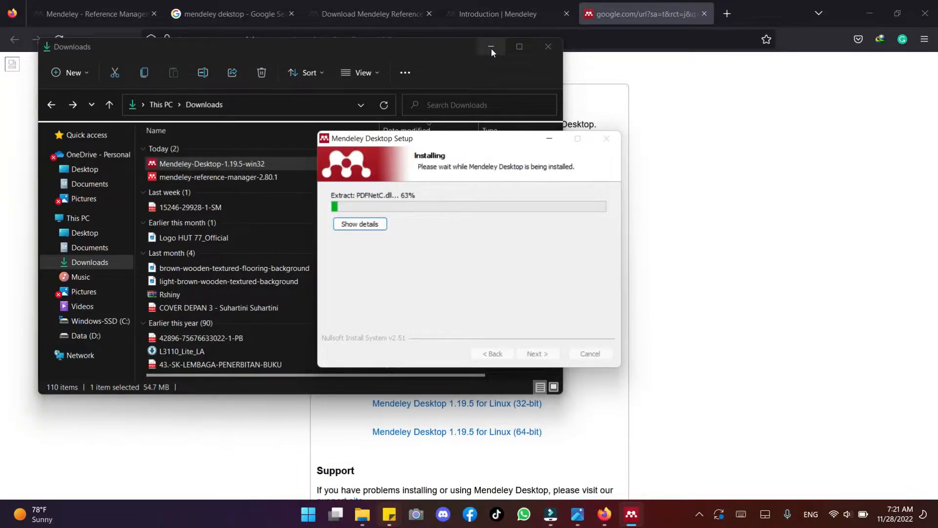
- Finish the setup wizard with Run Mendeley Desktop enabled, minimizing the Downloads and browser windows
{"action": "left_click", "coordinate": [491, 47]}
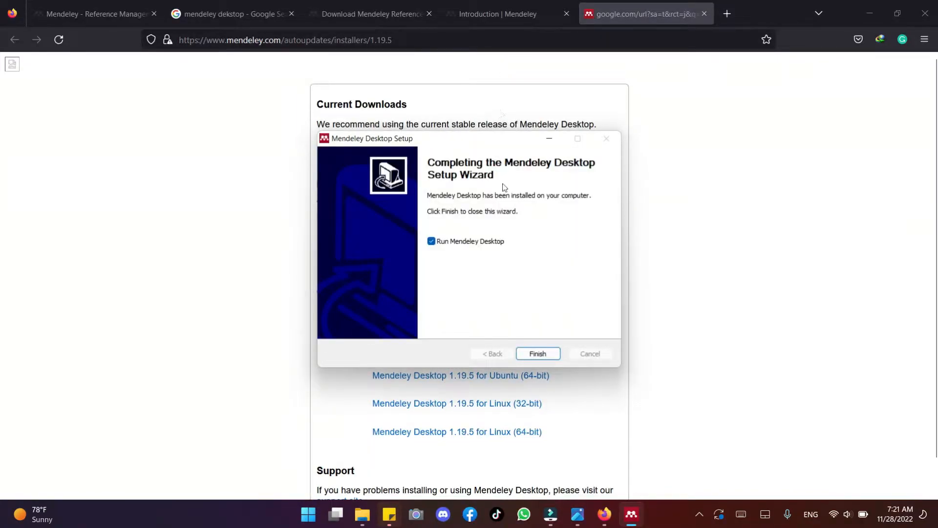
{"action": "left_click", "coordinate": [537, 353]}
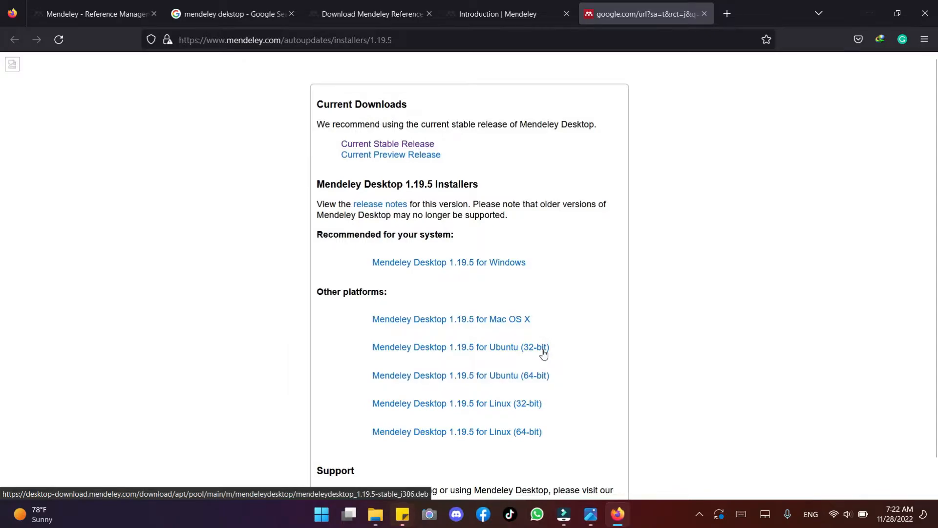
{"action": "left_click", "coordinate": [880, 6]}
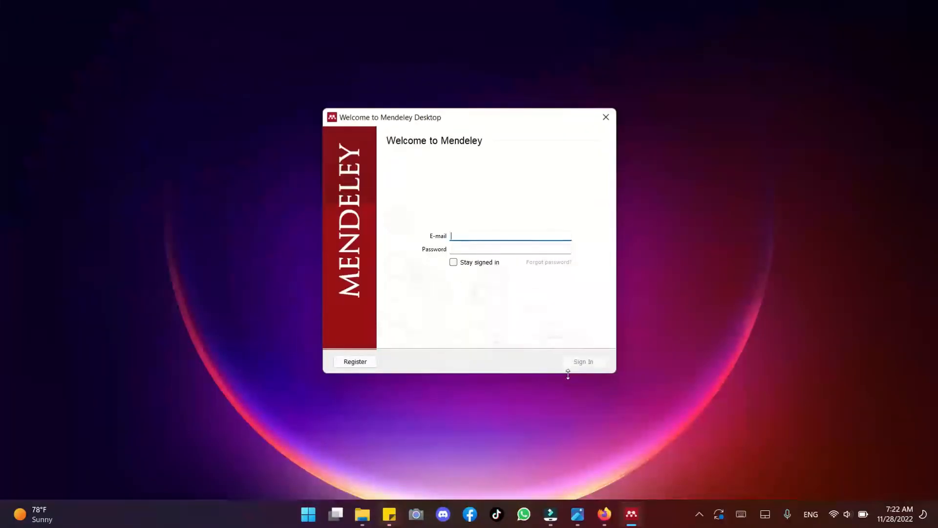
- Open Mendeley's registration page from the welcome window and continue with the account's saved e-mail
{"action": "left_click", "coordinate": [355, 361]}
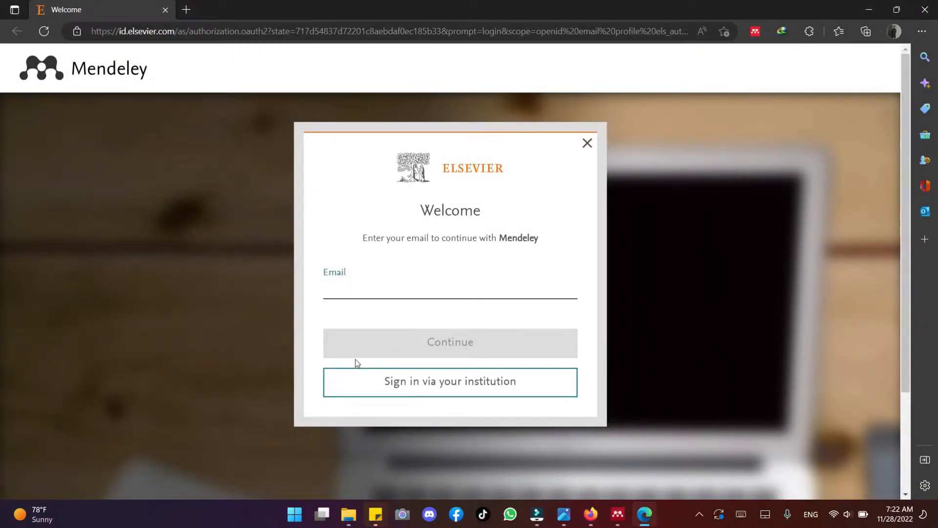
{"action": "left_click", "coordinate": [370, 290]}
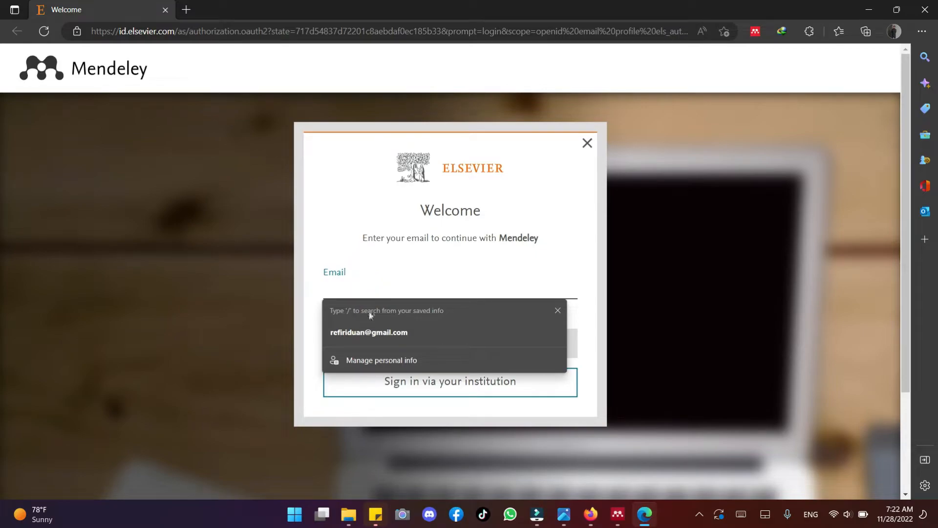
{"action": "left_click", "coordinate": [380, 337]}
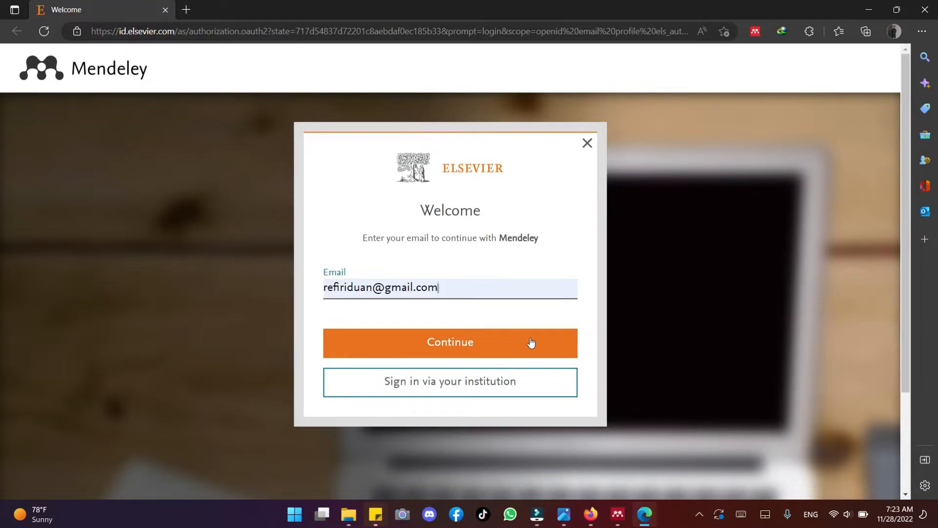
{"action": "left_click", "coordinate": [467, 347]}
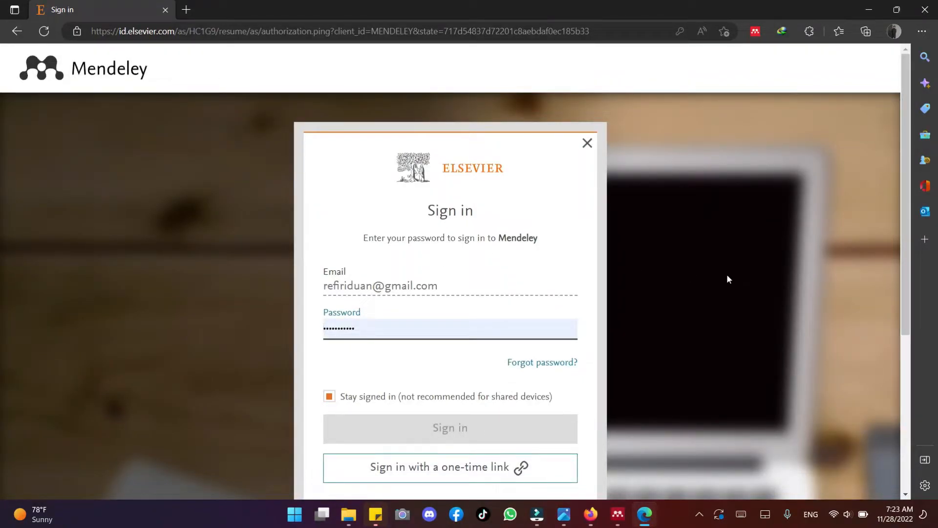
- Sign in to Mendeley with the saved account password, staying signed in, and accept all cookies
{"action": "left_click_drag", "start_coordinate": [903, 204], "coordinate": [908, 228]}
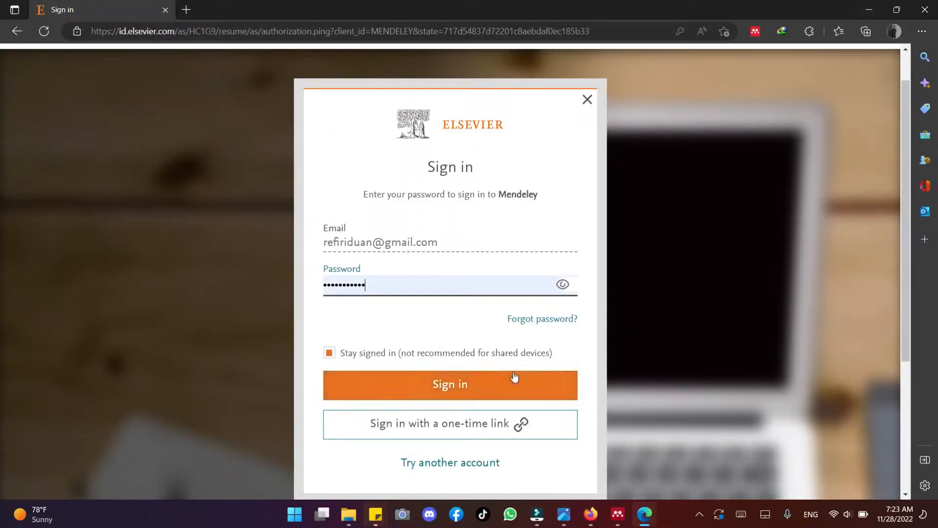
{"action": "left_click", "coordinate": [499, 388]}
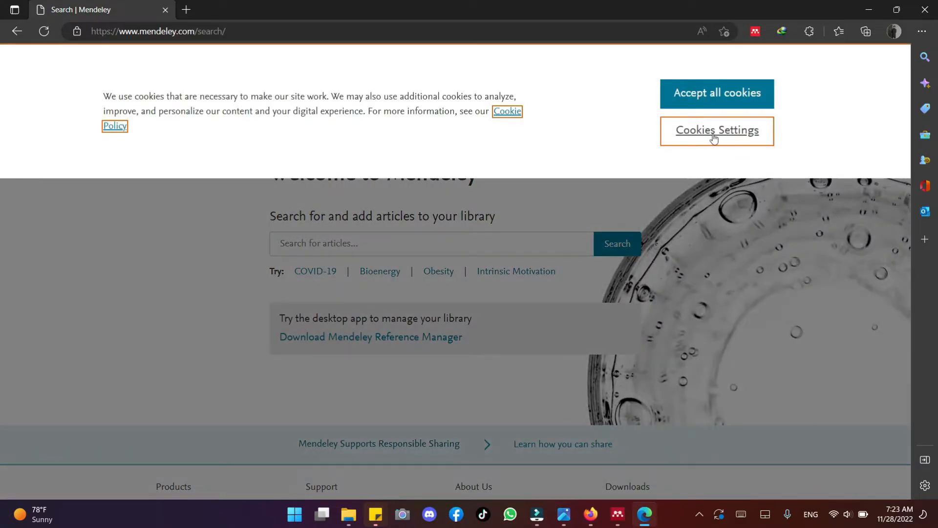
{"action": "left_click", "coordinate": [743, 101]}
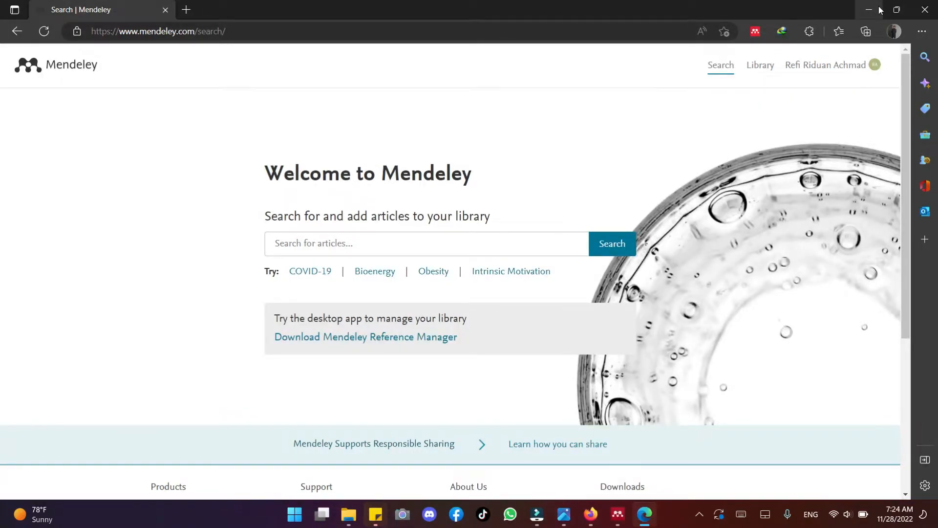
- Minimize the browser to return to Mendeley Desktop, then dismiss the welcome message and the Add and Create tour
{"action": "key", "text": "super"}
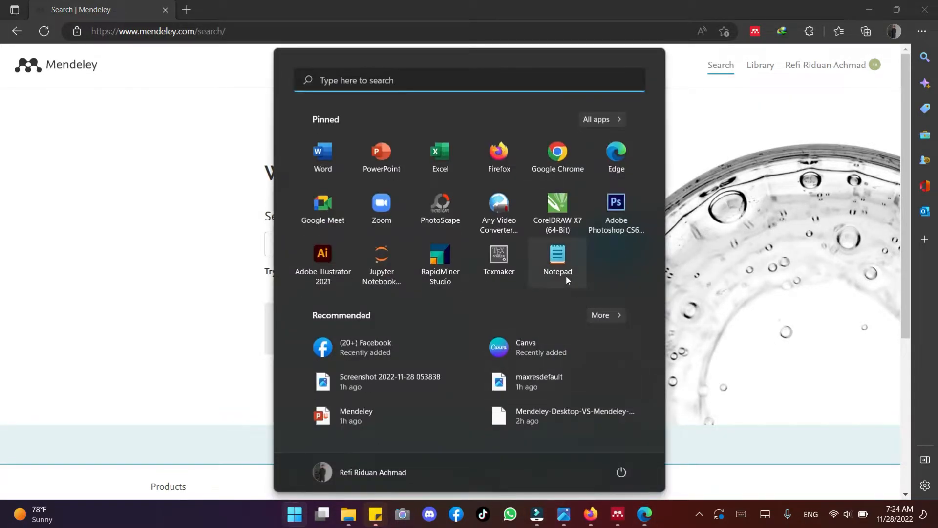
{"action": "left_click", "coordinate": [748, 241]}
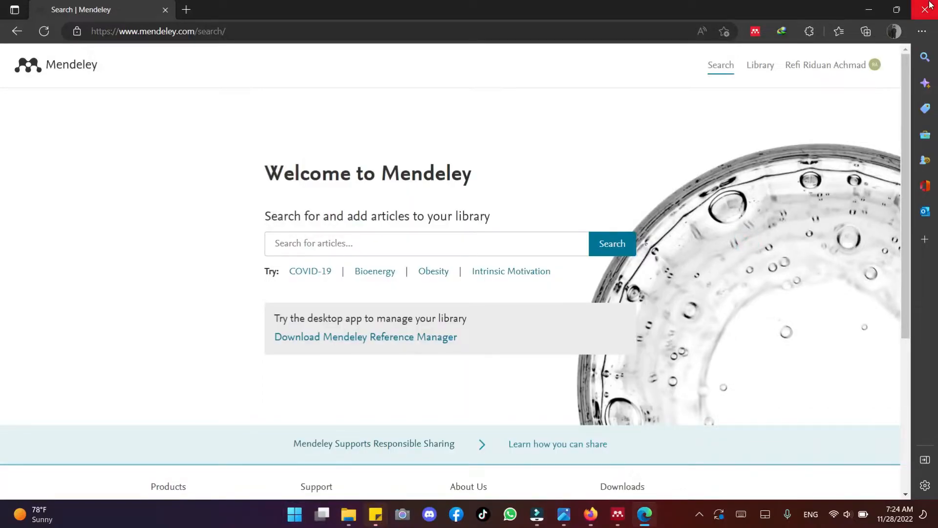
{"action": "left_click", "coordinate": [871, 4]}
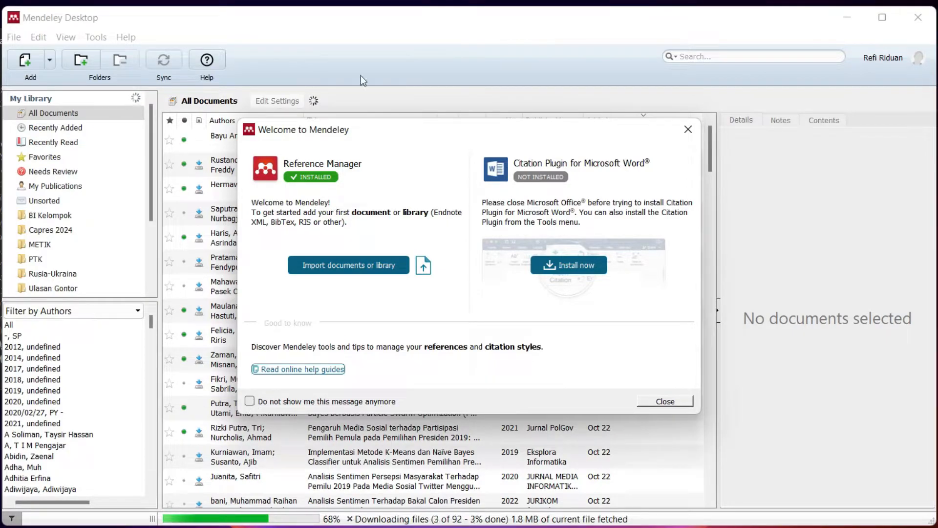
{"action": "left_click", "coordinate": [666, 402]}
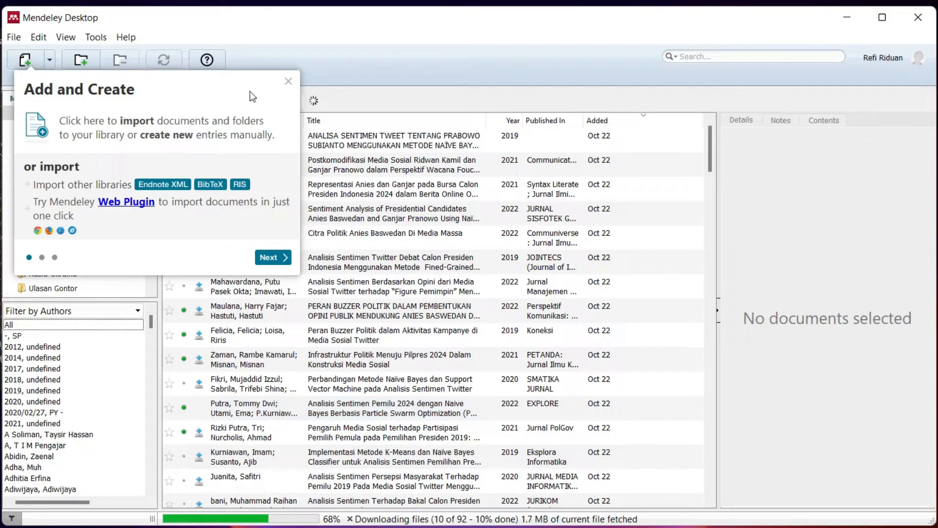
{"action": "left_click", "coordinate": [290, 82]}
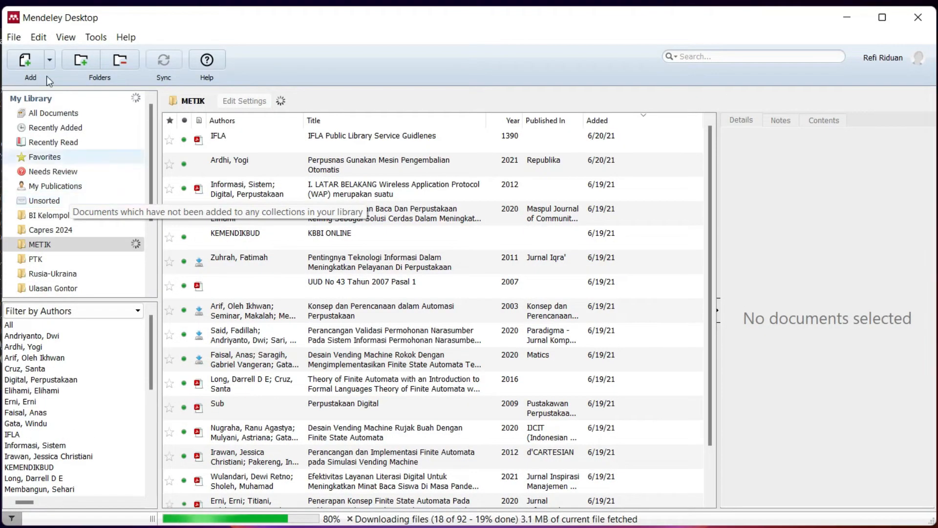
- Create a subfolder named Biologi inside the METIK folder
{"action": "left_click", "coordinate": [75, 59]}
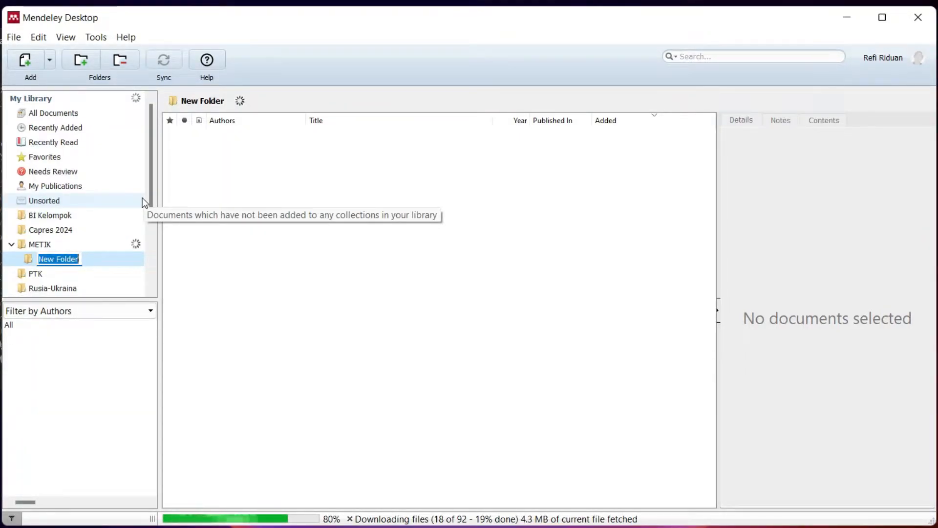
{"action": "type", "text": "B"}
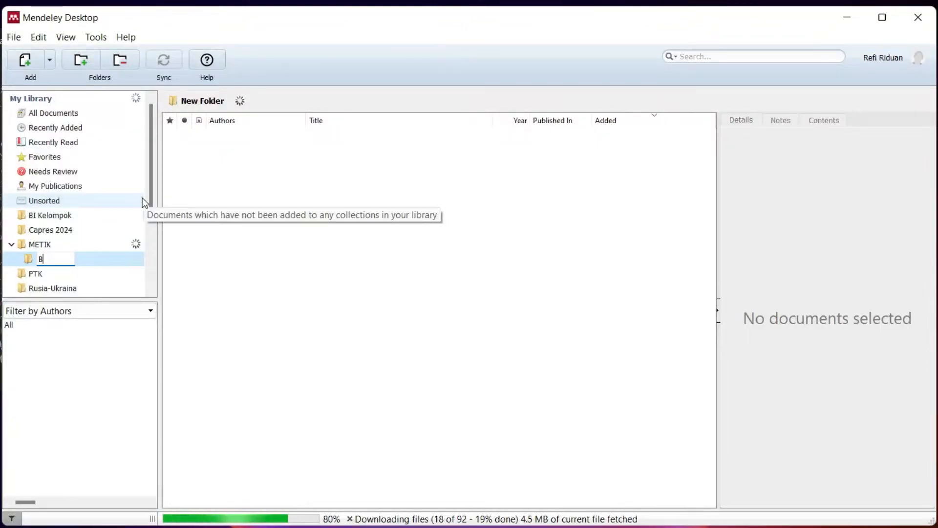
{"action": "type", "text": "iologi"}
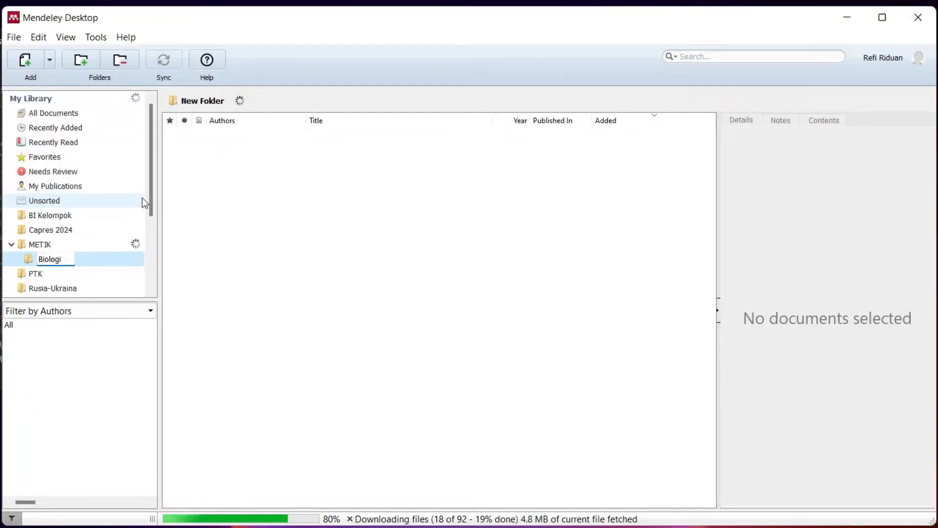
{"action": "key", "text": "Return"}
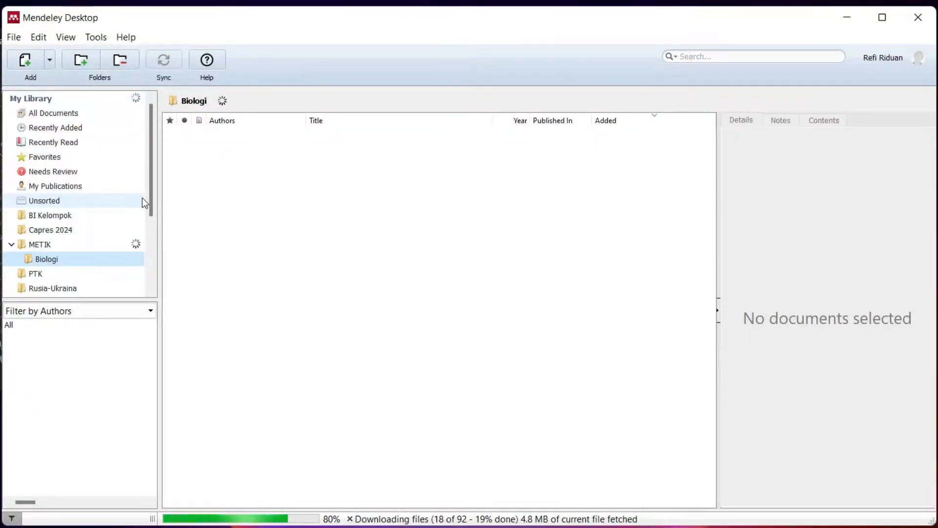
{"action": "left_click", "coordinate": [57, 260]}
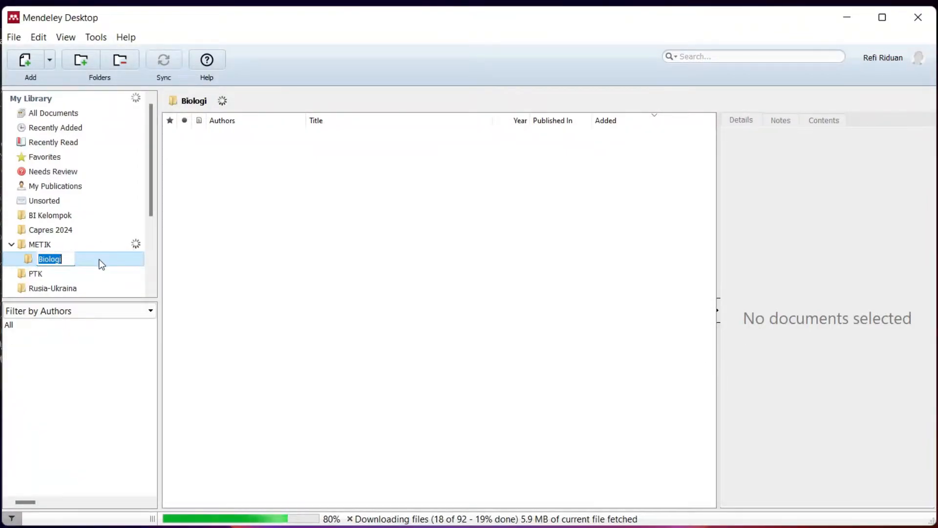
{"action": "left_click", "coordinate": [53, 275]}
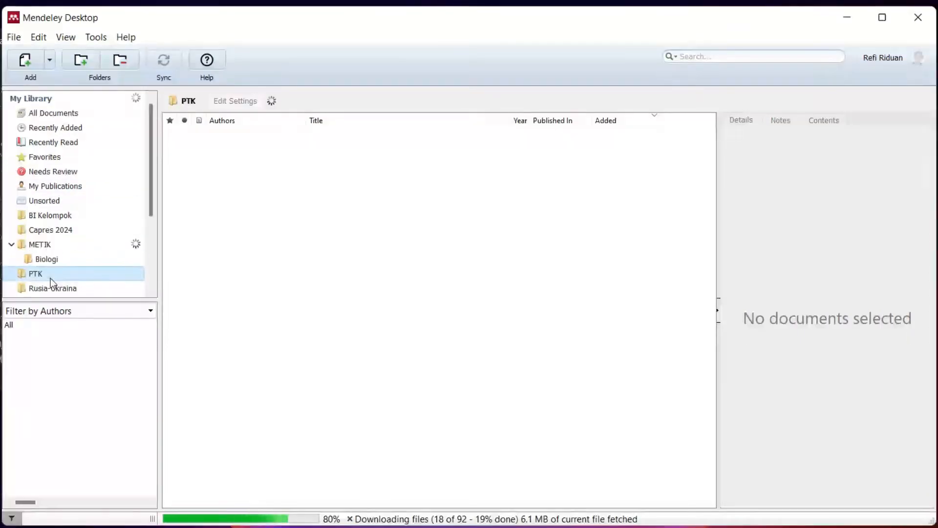
- Add the PDFs starting with 023_PONDOK MODEREN DARUSSALAM and ANALISIS SENTIMEN PONDOK MODERN from the Gontor folder, with the Biologi folder as the target
{"action": "left_click", "coordinate": [69, 265]}
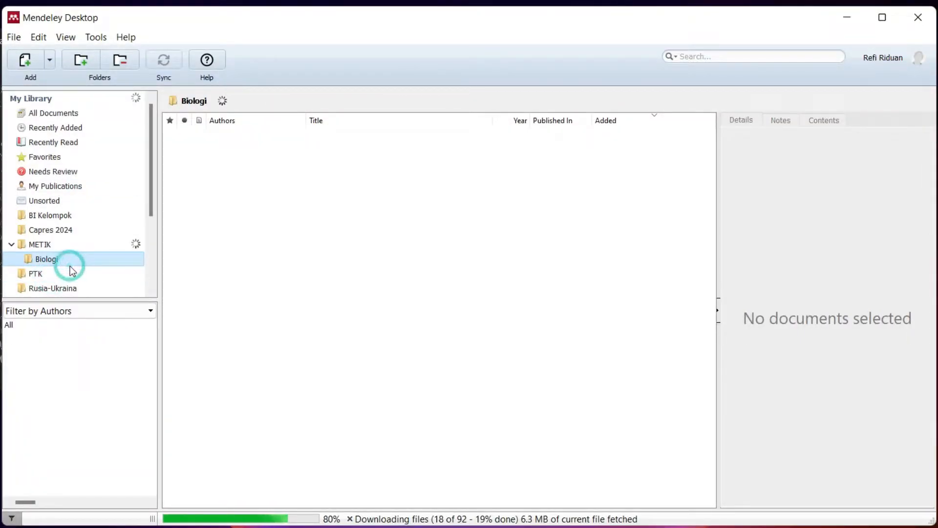
{"action": "left_click", "coordinate": [23, 59]}
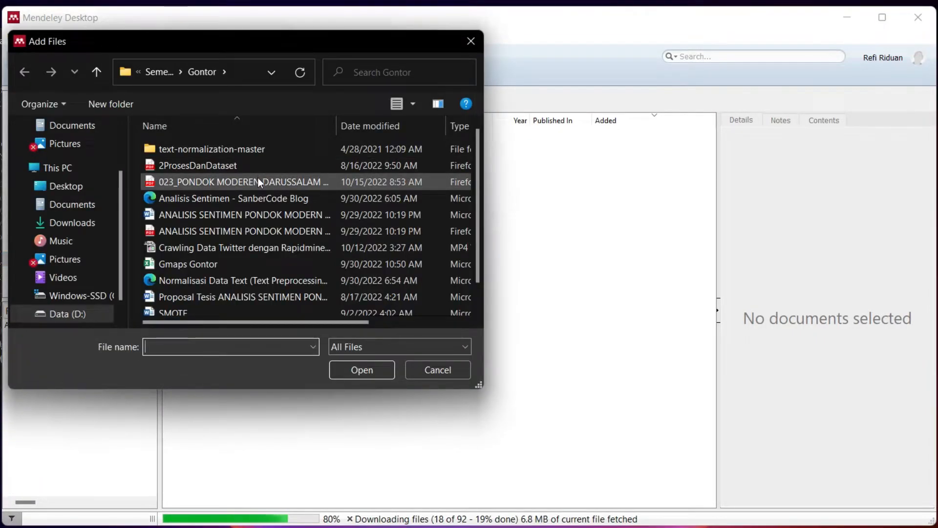
{"action": "left_click", "coordinate": [258, 180]}
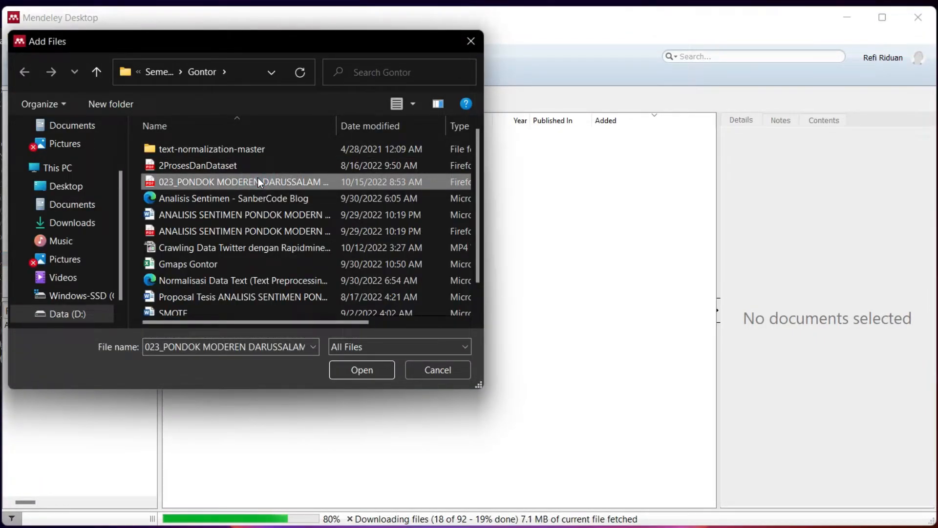
{"action": "left_click", "coordinate": [246, 229], "text": "ctrl"}
{"action": "left_click", "coordinate": [270, 282], "text": "ctrl"}
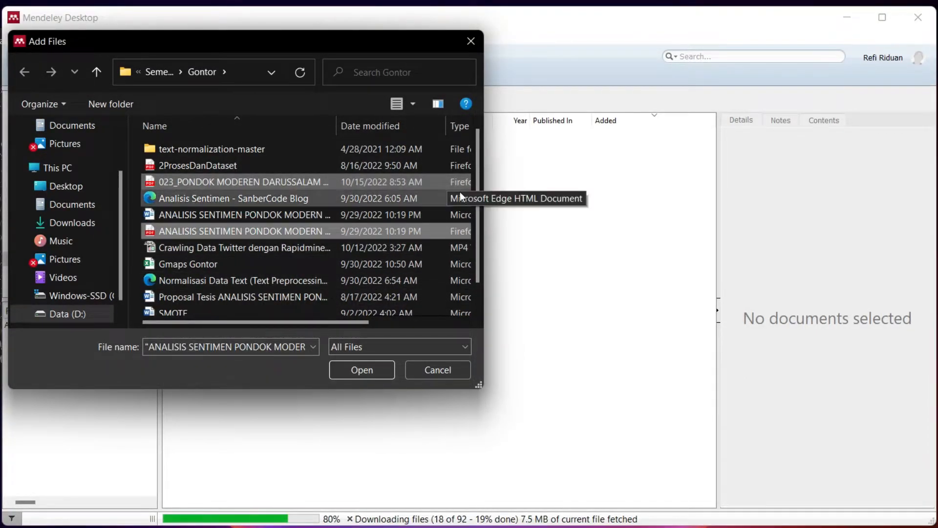
{"action": "scroll", "coordinate": [478, 264], "scroll_direction": "down", "scroll_amount": 1}
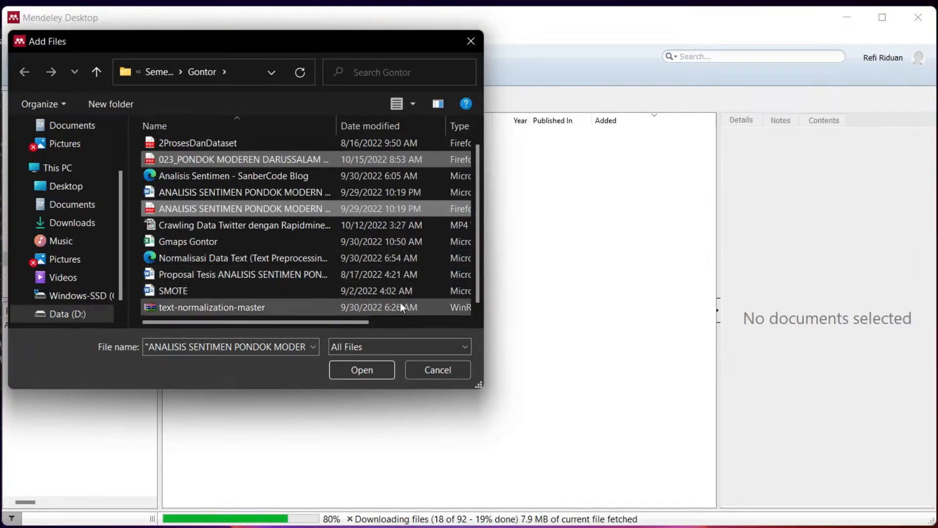
{"action": "left_click", "coordinate": [354, 372]}
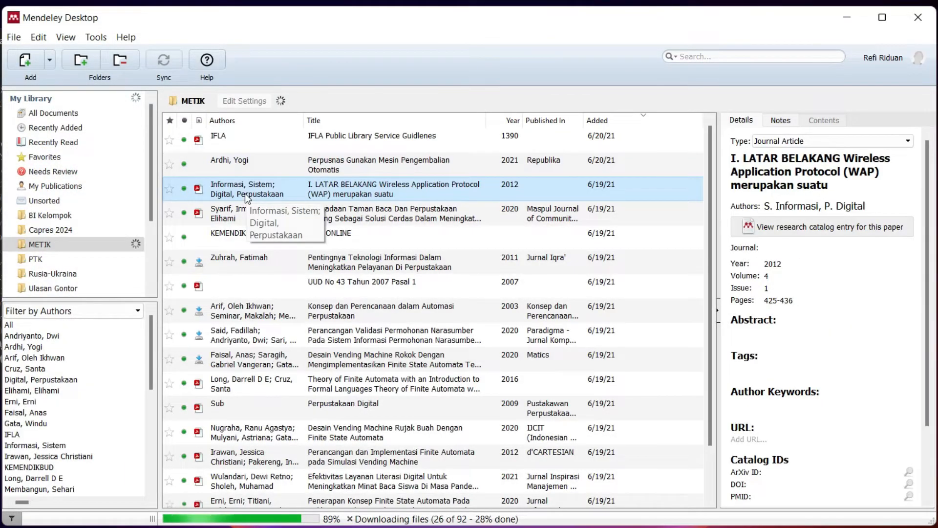
- View the PDF of the 2012 Wireless Application Protocol (WAP) article in METIK, and return to the library
{"action": "left_click", "coordinate": [199, 191]}
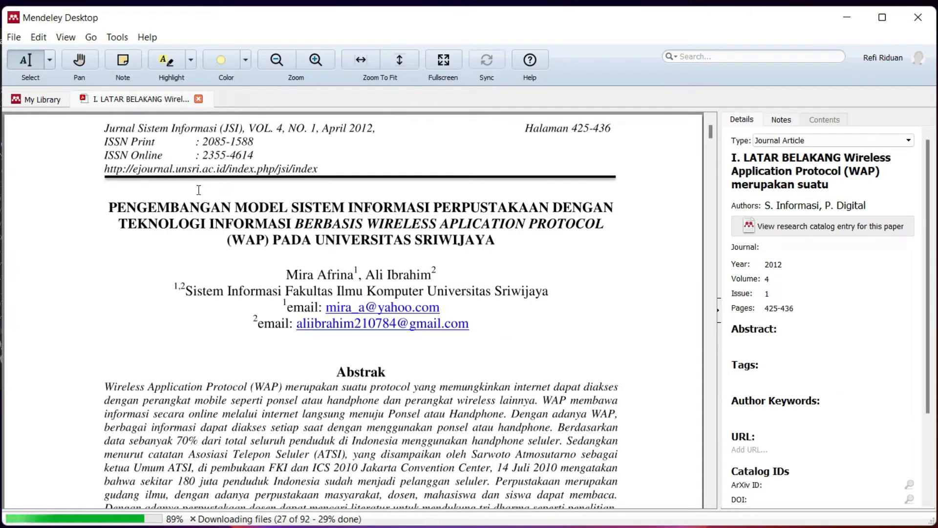
{"action": "left_click", "coordinate": [42, 99]}
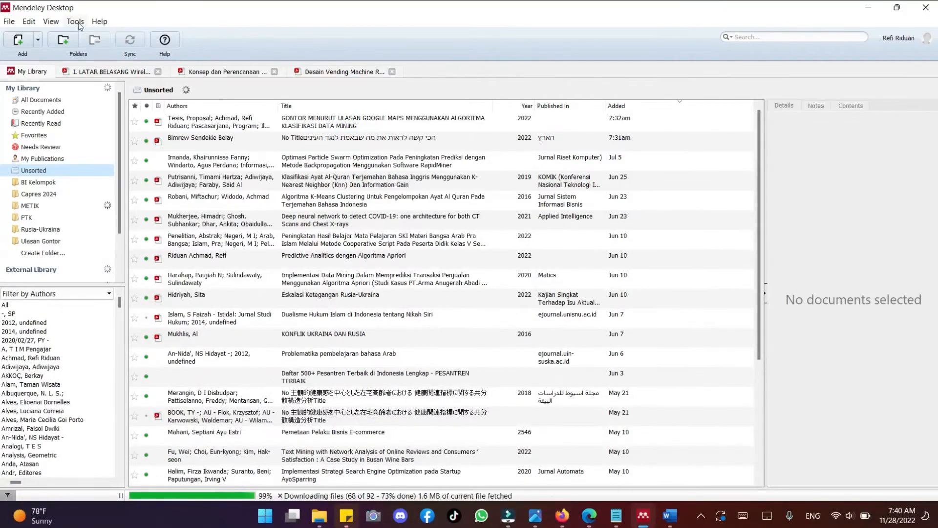
- Try to install the MS Word plugin, letting Mendeley close Word without saving the open document, and dismiss the resulting dialogs
{"action": "left_click", "coordinate": [77, 22]}
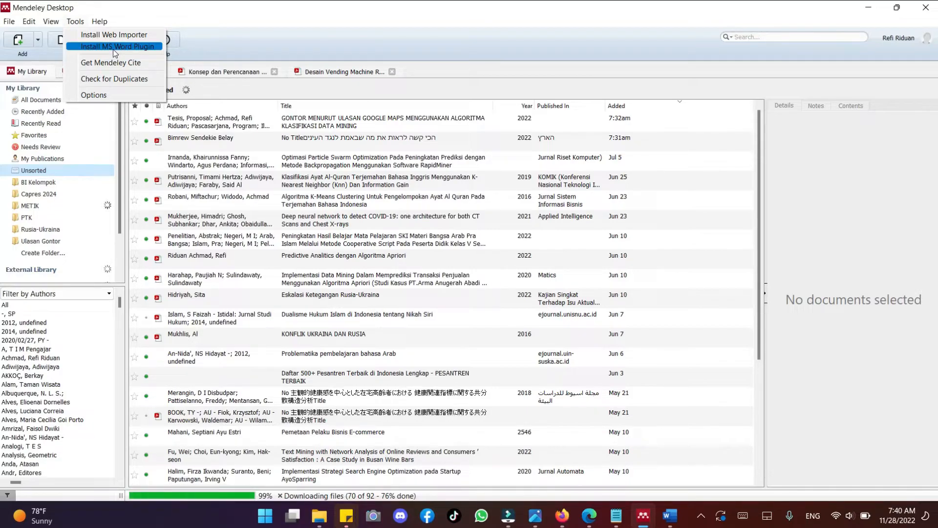
{"action": "left_click", "coordinate": [113, 46]}
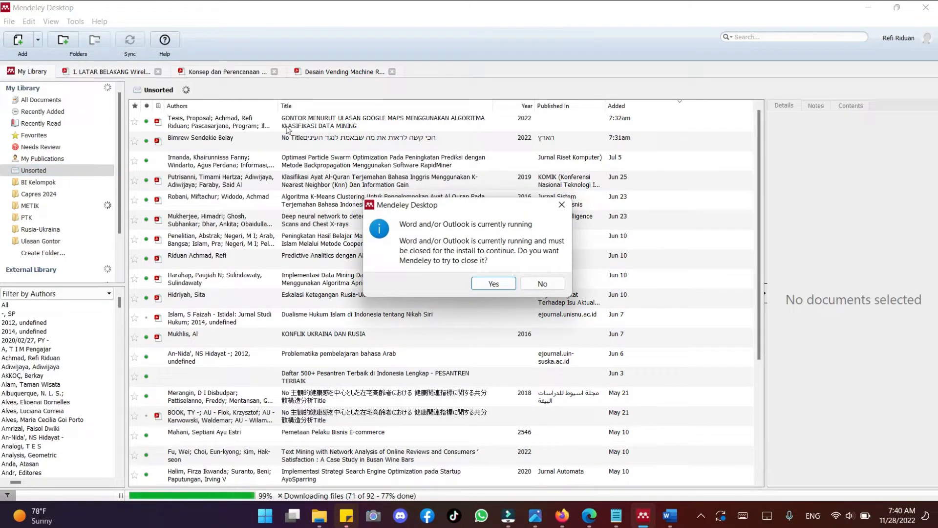
{"action": "left_click", "coordinate": [500, 285]}
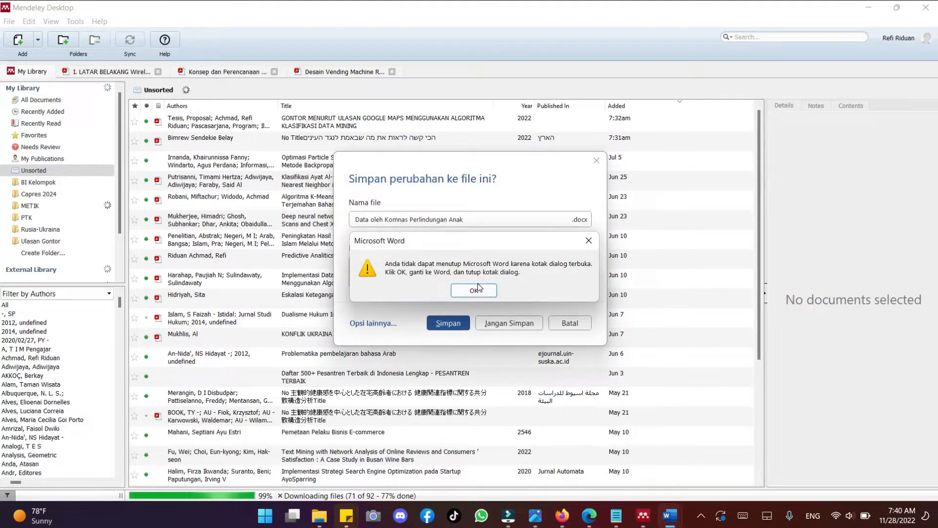
{"action": "left_click", "coordinate": [483, 293]}
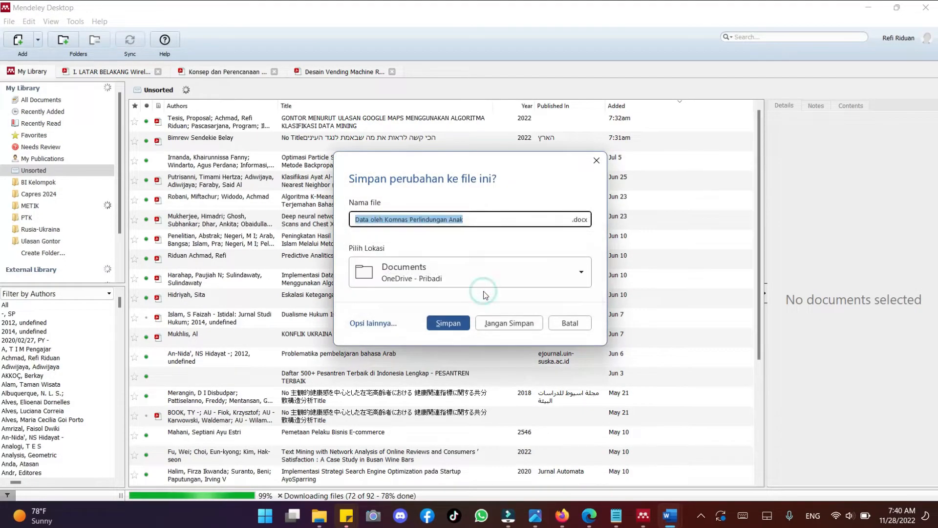
{"action": "left_click", "coordinate": [503, 319]}
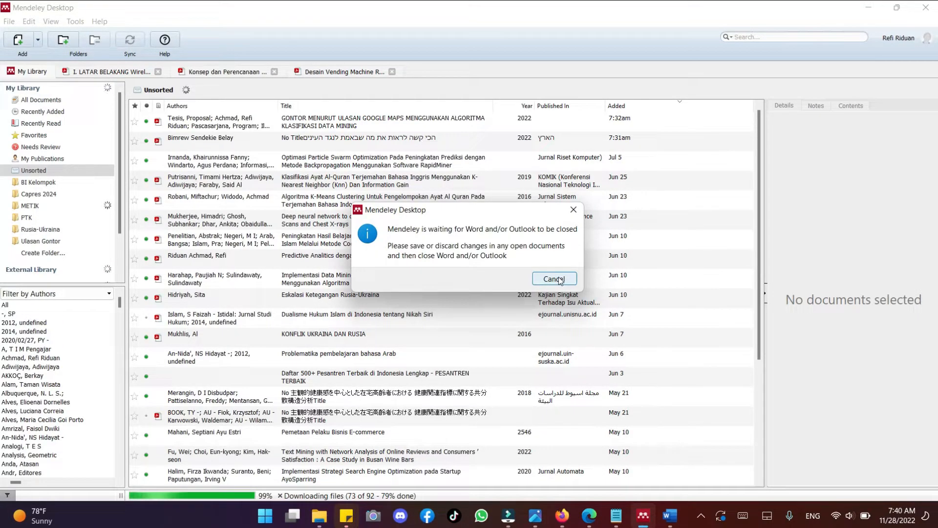
{"action": "left_click", "coordinate": [559, 277]}
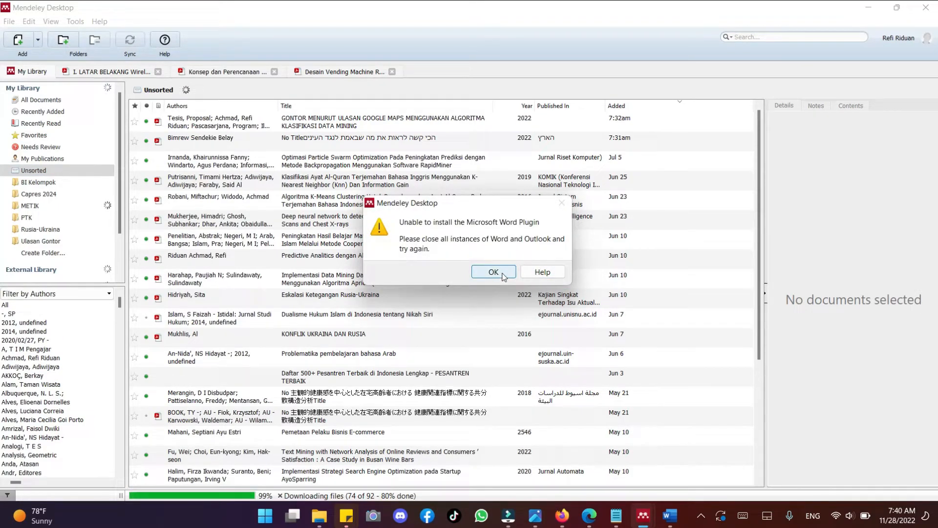
{"action": "left_click", "coordinate": [504, 275]}
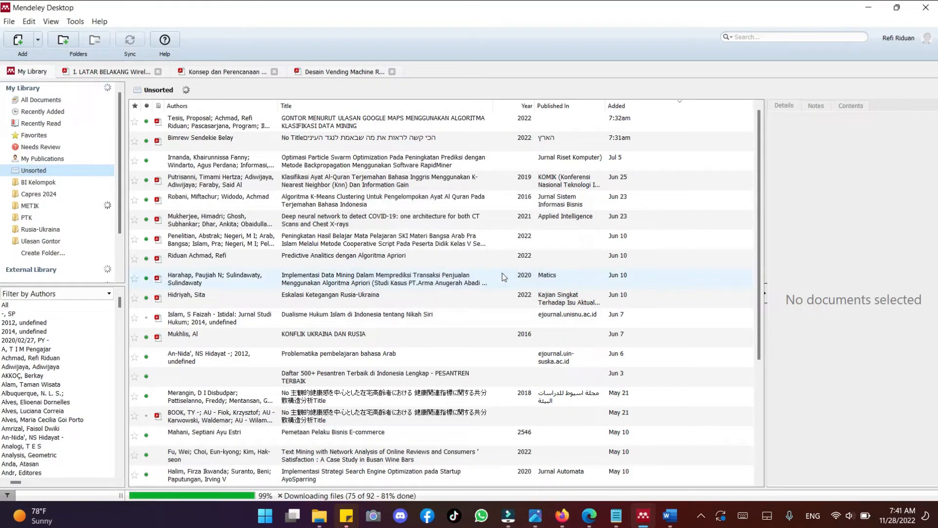
- Close the running Word window, install the MS Word plugin from Mendeley, and acknowledge the installation
{"action": "left_click", "coordinate": [670, 515]}
{"action": "left_click", "coordinate": [926, 15]}
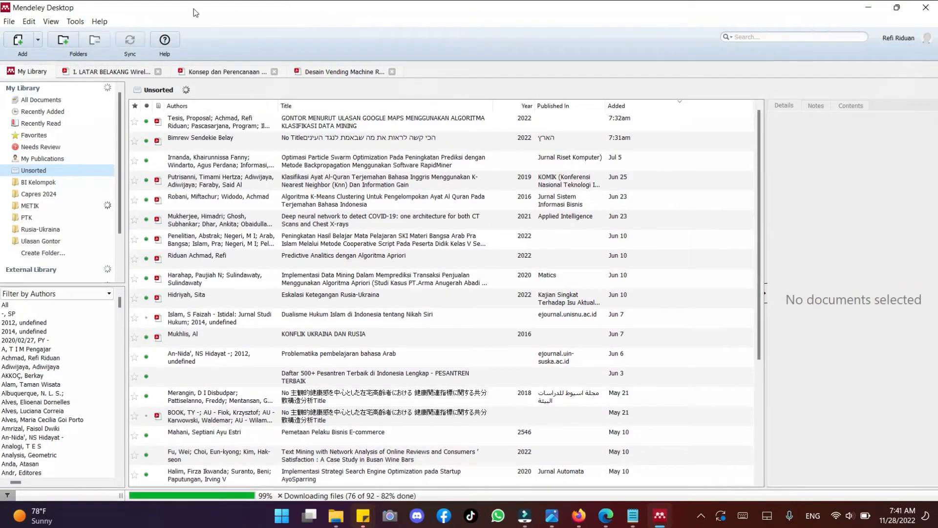
{"action": "left_click", "coordinate": [77, 22]}
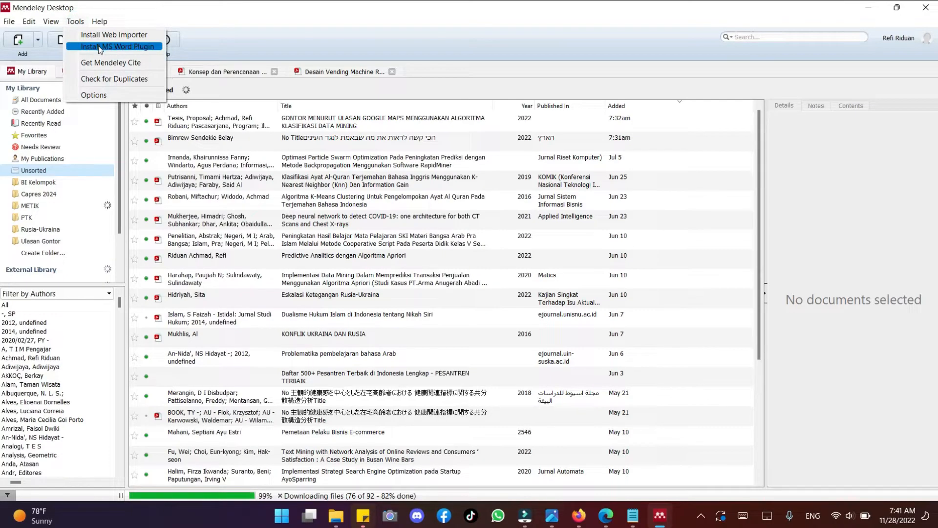
{"action": "left_click", "coordinate": [99, 47]}
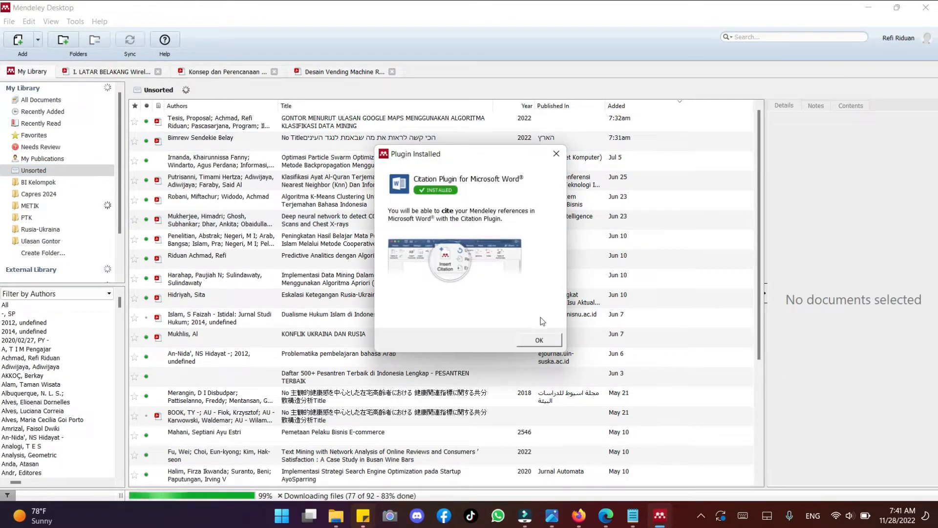
{"action": "left_click", "coordinate": [547, 337]}
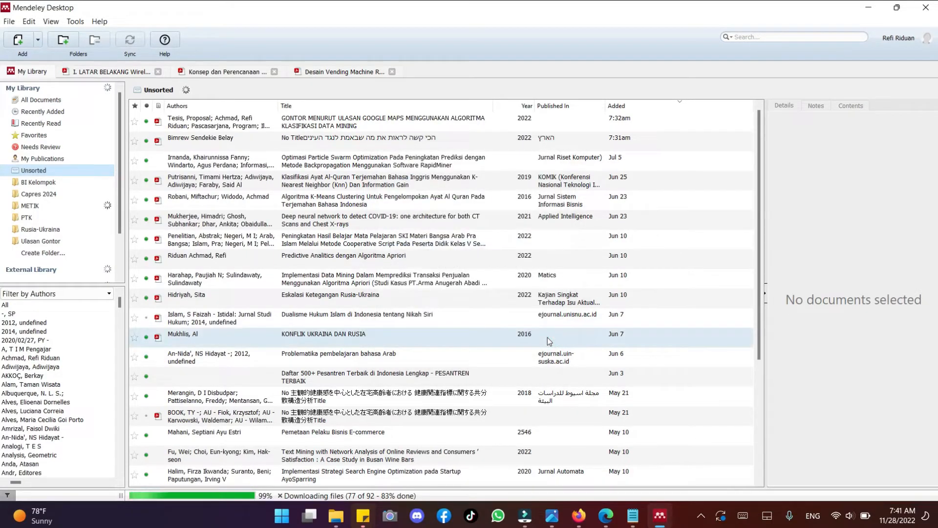
- Start Word with a blank document and display the Mendeley Cite-O-Matic citation tools
{"action": "key", "text": "super"}
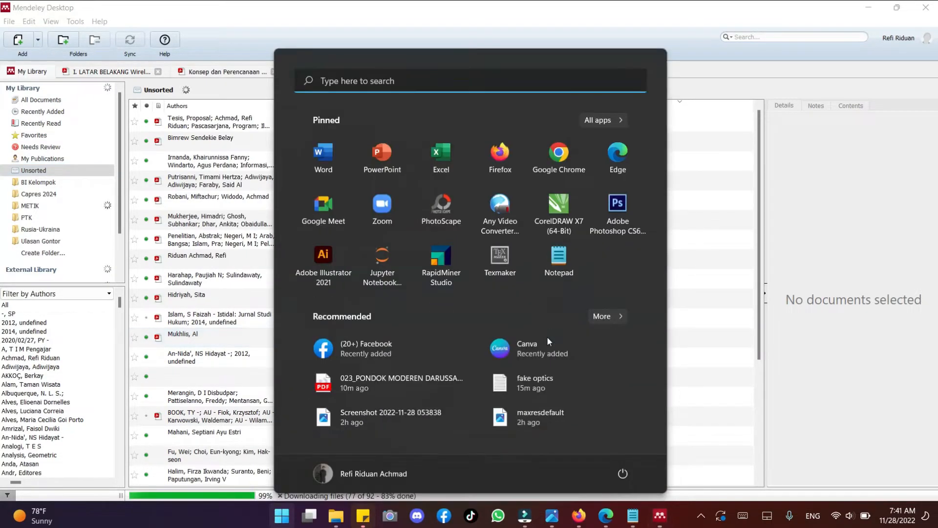
{"action": "left_click", "coordinate": [333, 164]}
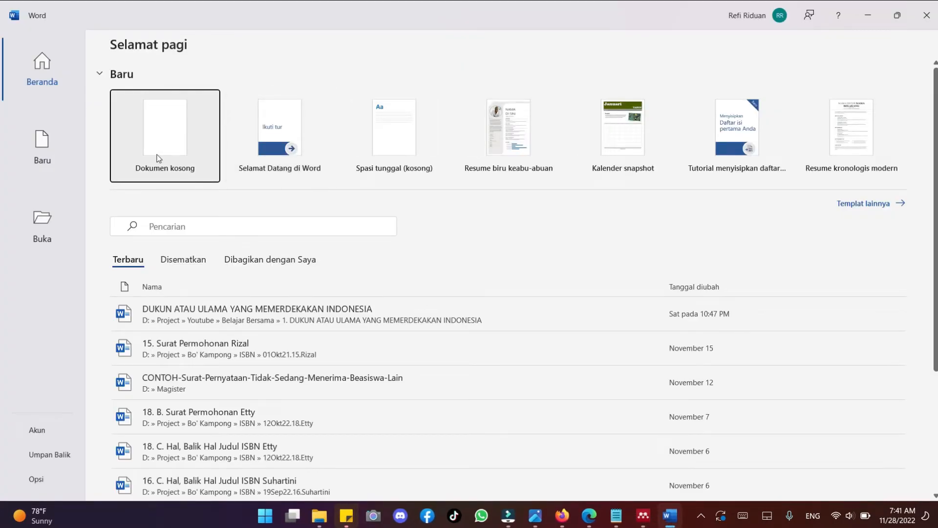
{"action": "left_click", "coordinate": [157, 158]}
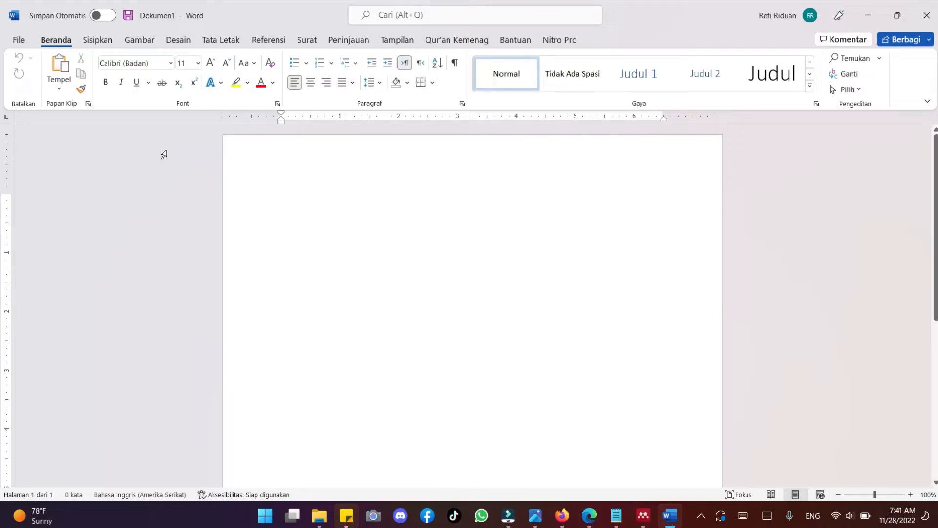
{"action": "left_click", "coordinate": [274, 40]}
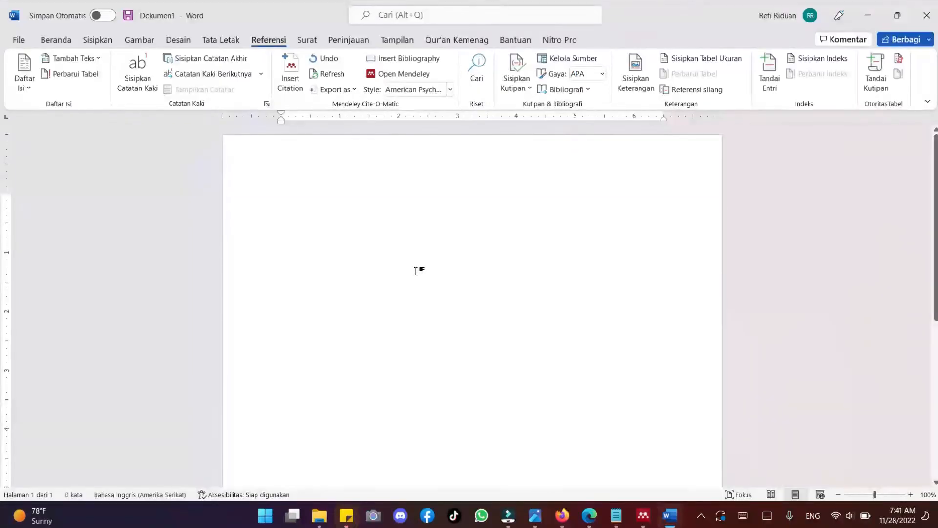
- Switch to Mendeley and review the details of "News Text Classification Based on Improved Bi-LSTM-CNN" in the BI Kelompok folder
{"action": "left_click", "coordinate": [644, 516]}
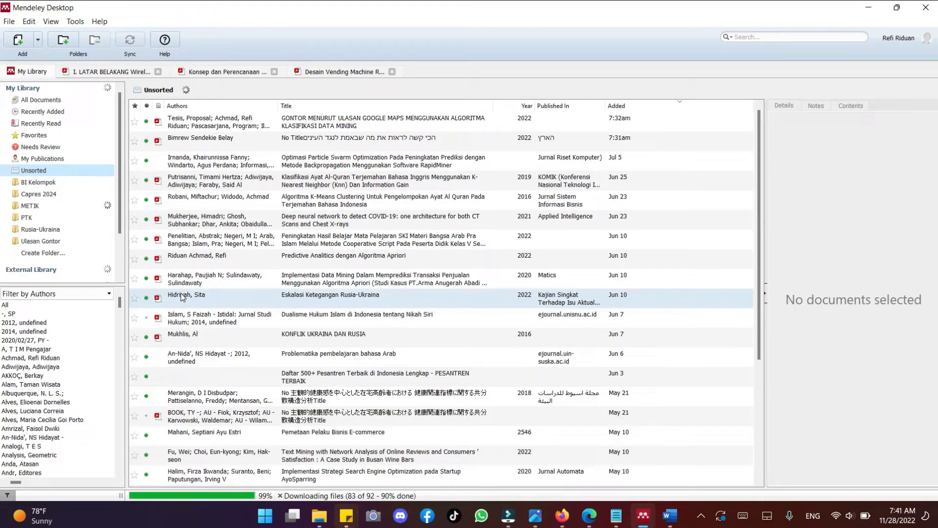
{"action": "left_click", "coordinate": [43, 183]}
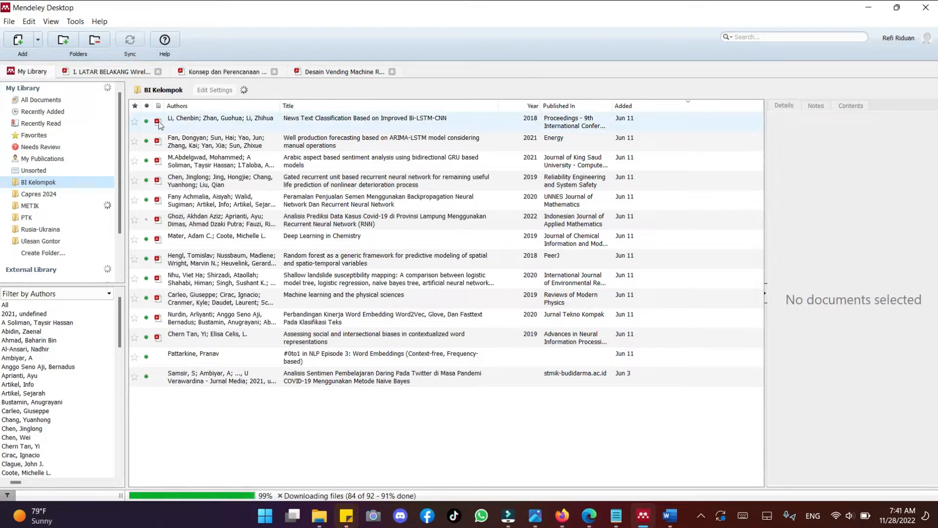
{"action": "left_click", "coordinate": [186, 127]}
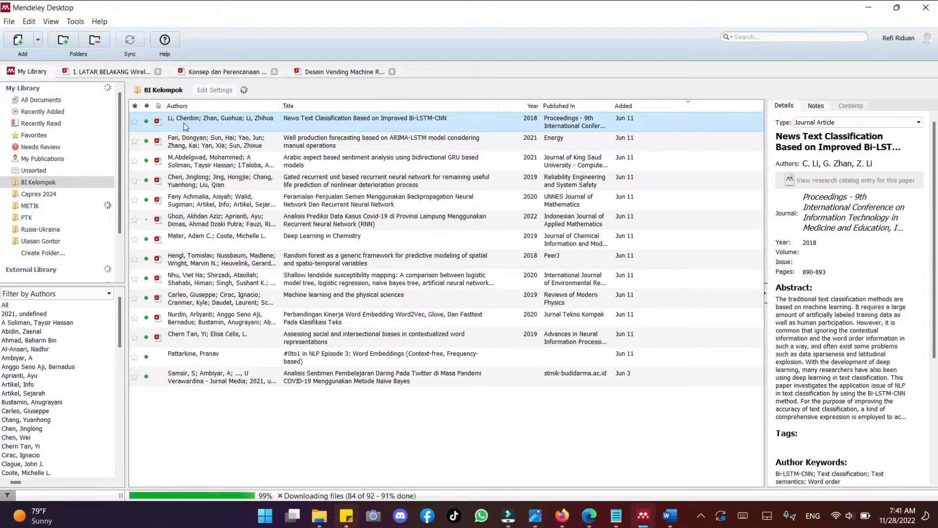
{"action": "left_click", "coordinate": [934, 262]}
{"action": "scroll", "coordinate": [934, 266], "scroll_direction": "down", "scroll_amount": 1}
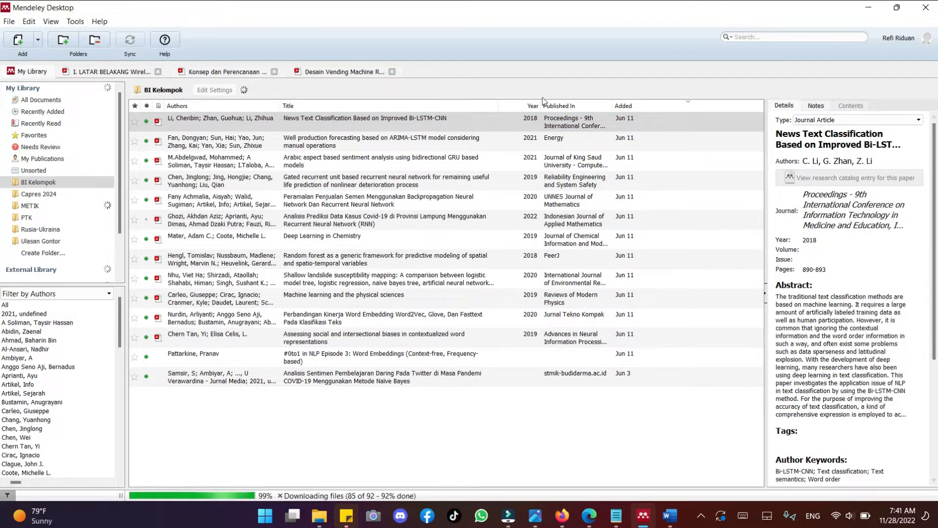
- Switch to Word, enter "Teks adalah" in the blank document, and bring up Mendeley's citation search, dismissing it without citing
{"action": "left_click", "coordinate": [674, 518]}
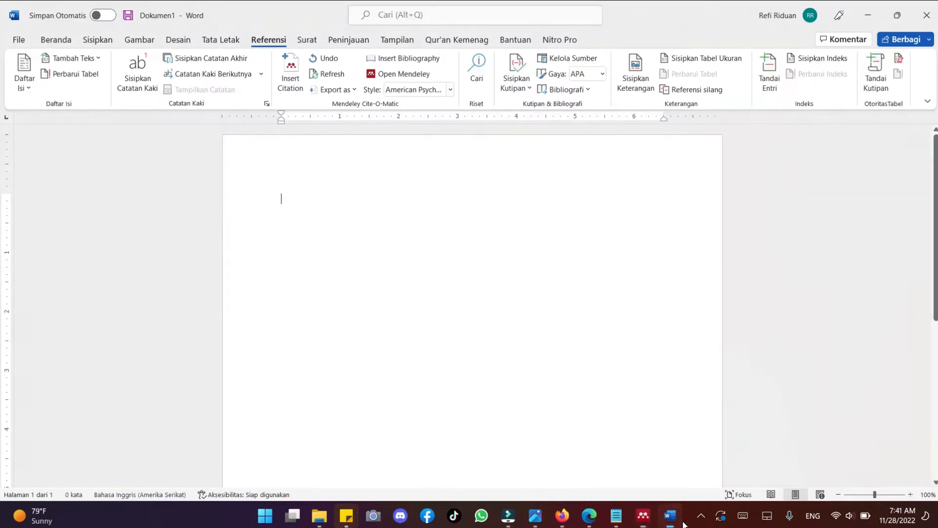
{"action": "type", "text": "tex"}
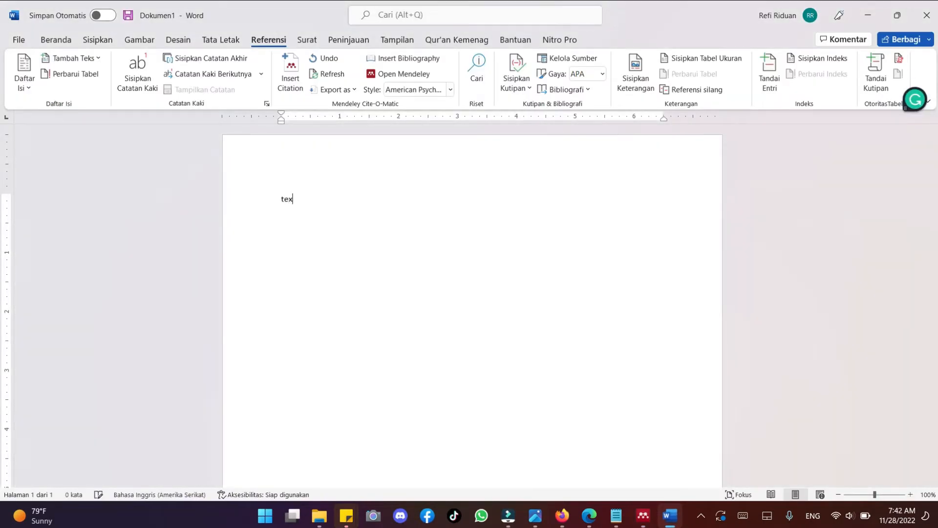
{"action": "key", "text": "BackSpace"}
{"action": "type", "text": "ks adalah"}
{"action": "left_click", "coordinate": [292, 73]}
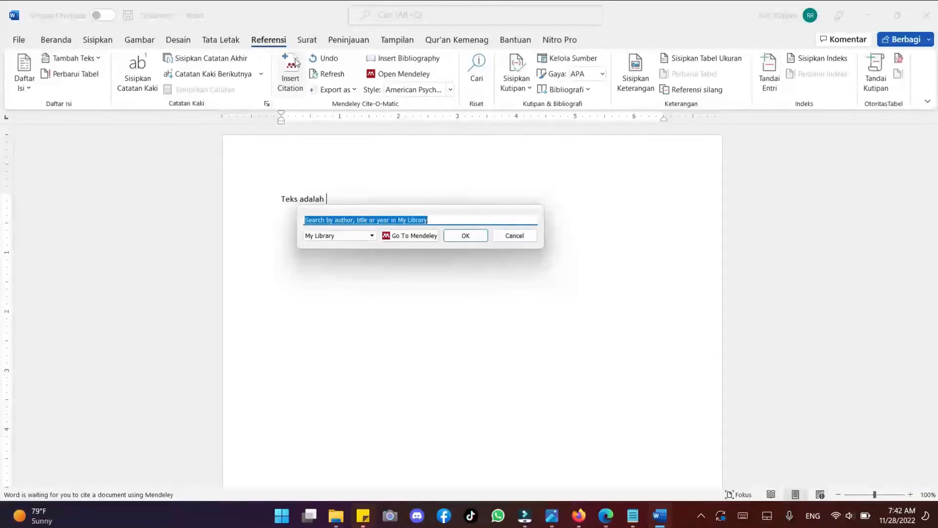
{"action": "left_click", "coordinate": [519, 237]}
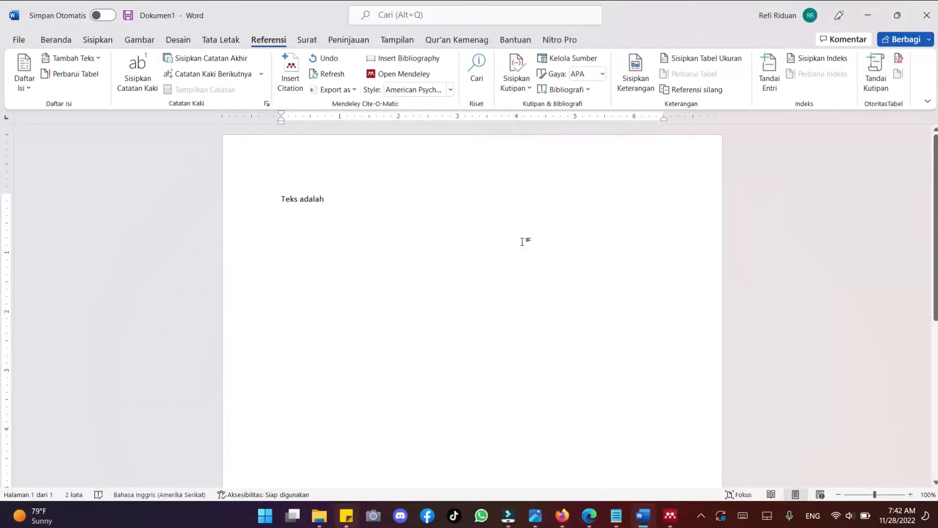
- Arrange Word and Mendeley side by side, add "kalimat" after "Teks adalah", and select the News Text Classification article in Mendeley
{"action": "key", "text": "super+Left"}
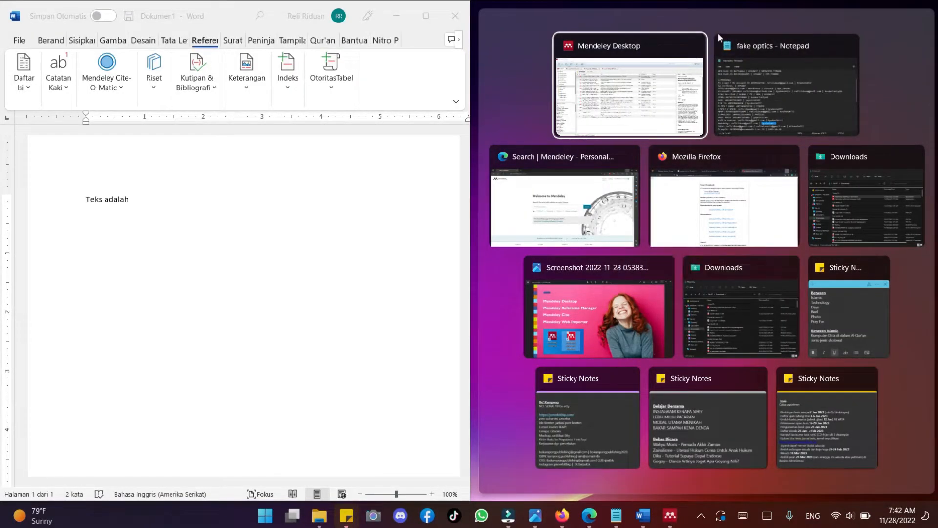
{"action": "left_click", "coordinate": [624, 112]}
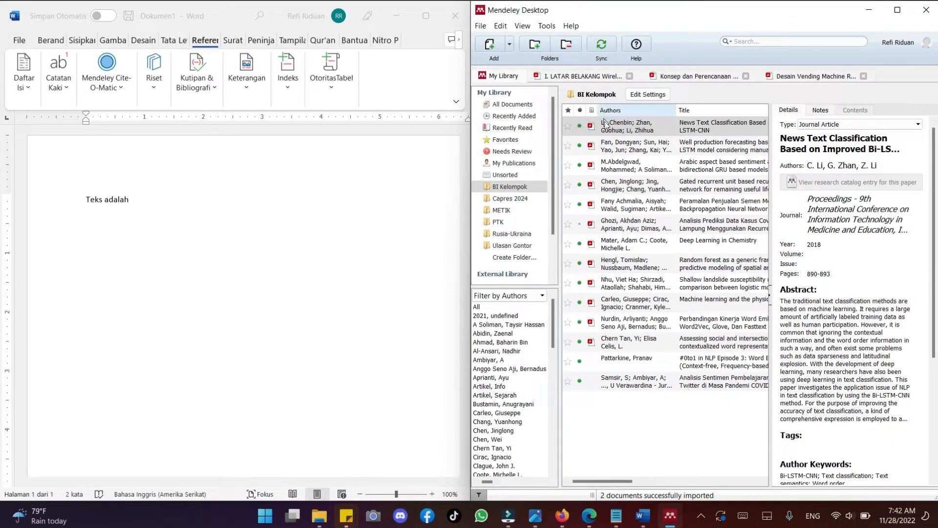
{"action": "left_click", "coordinate": [154, 201]}
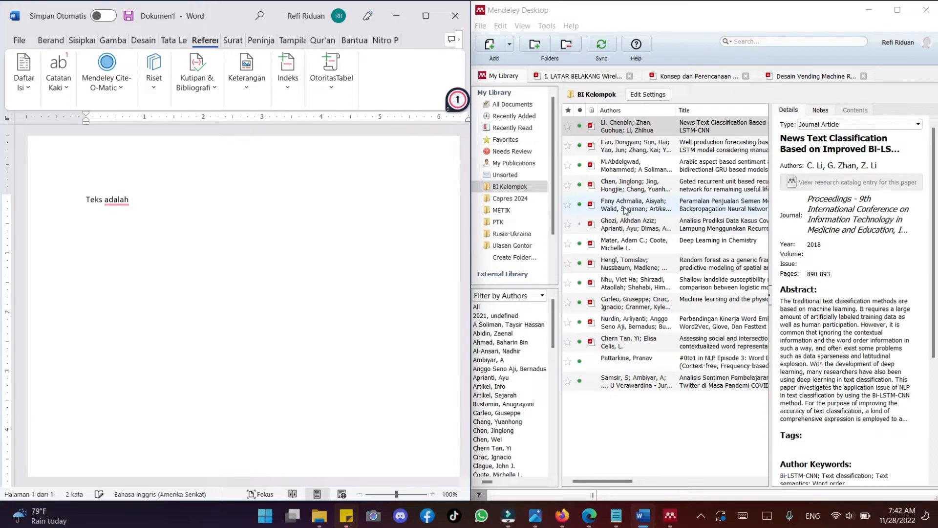
{"action": "type", "text": "kalimat"}
{"action": "left_click", "coordinate": [664, 126]}
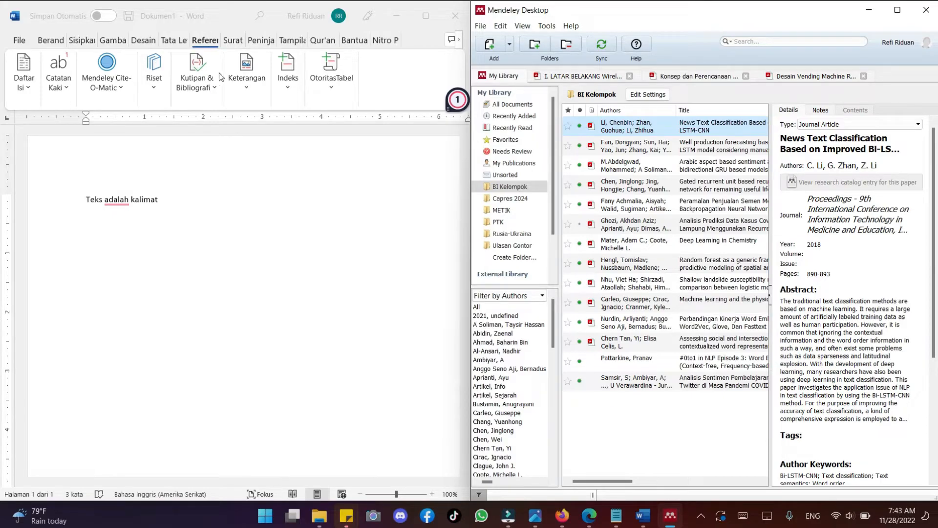
{"action": "left_click", "coordinate": [213, 91]}
{"action": "left_click", "coordinate": [213, 91]}
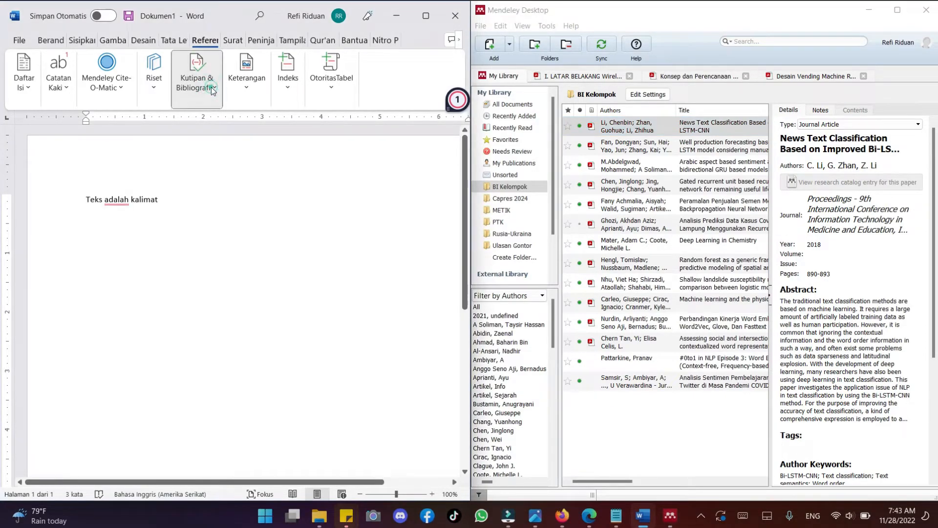
{"action": "left_click", "coordinate": [253, 92]}
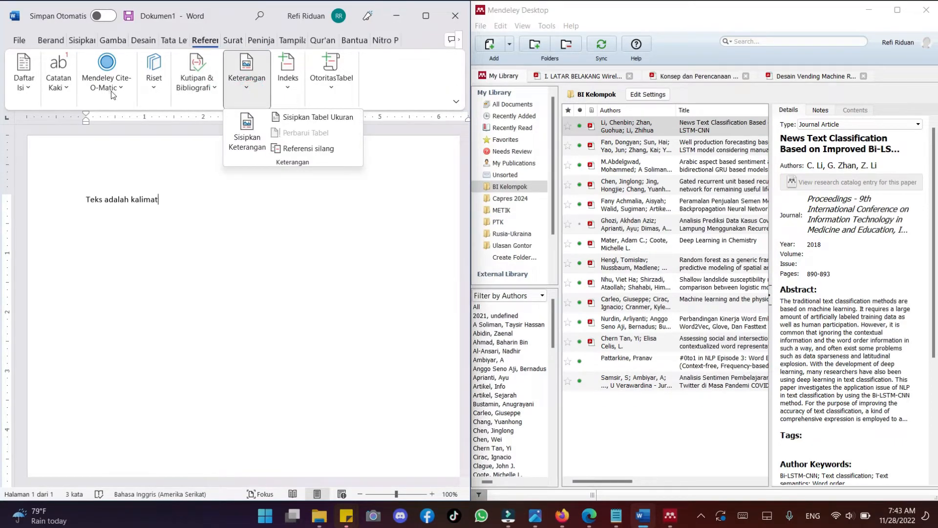
{"action": "left_click", "coordinate": [129, 88]}
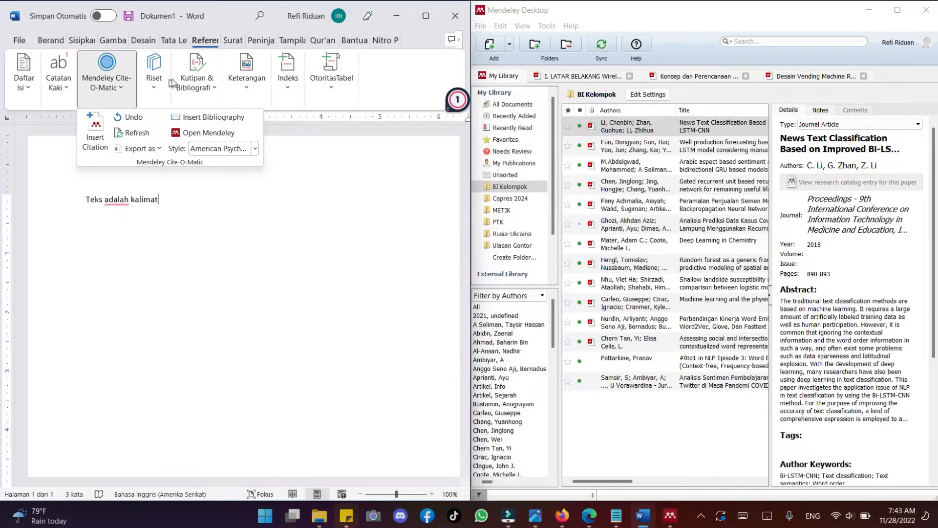
{"action": "left_click", "coordinate": [426, 15]}
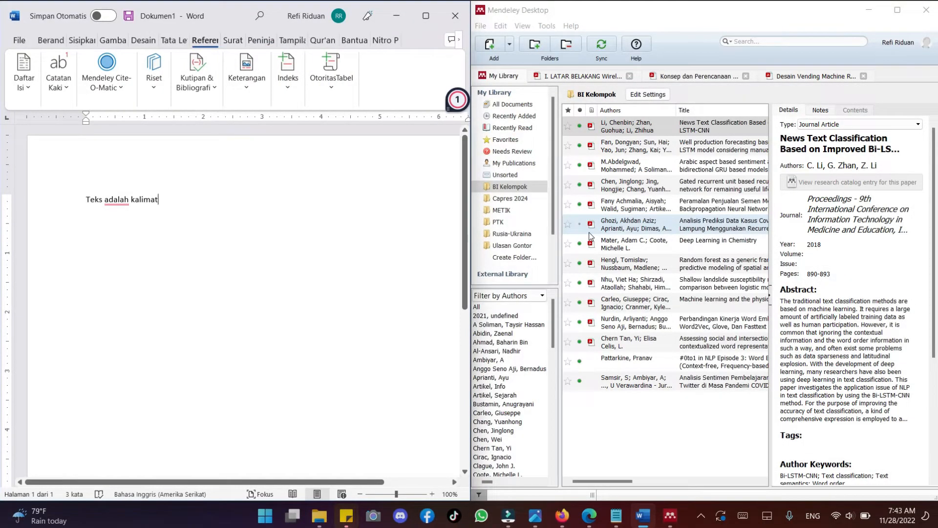
{"action": "left_click", "coordinate": [125, 88]}
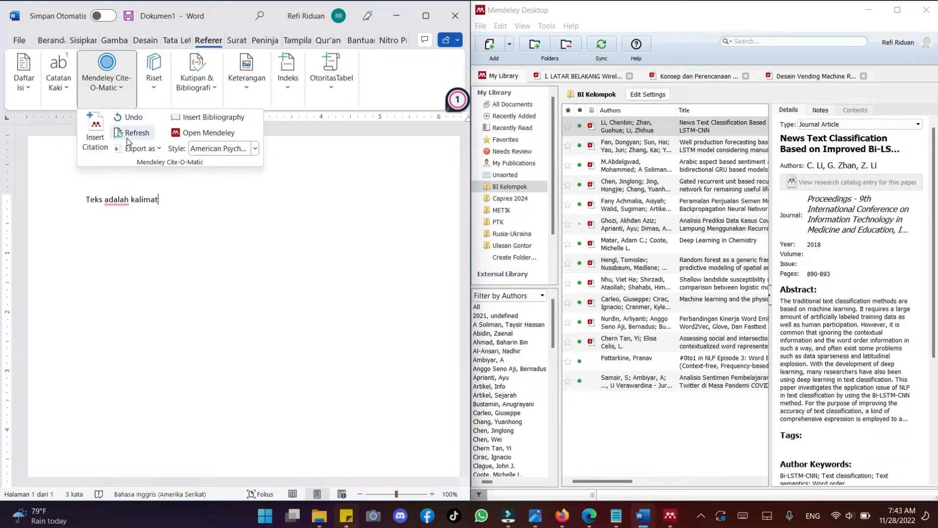
{"action": "left_click", "coordinate": [198, 213]}
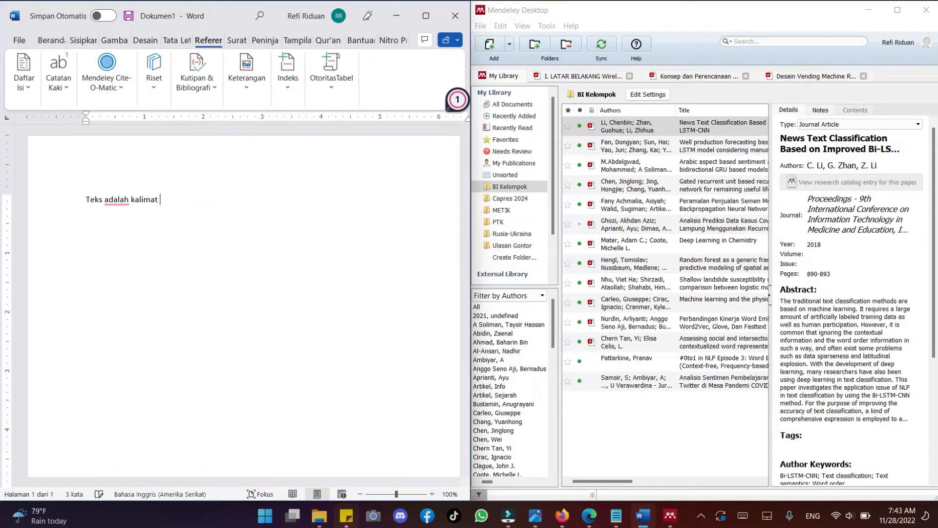
- Try to insert a citation after "kalimat" by going to the Mendeley library and placing its window beside Word
{"action": "left_click", "coordinate": [107, 93]}
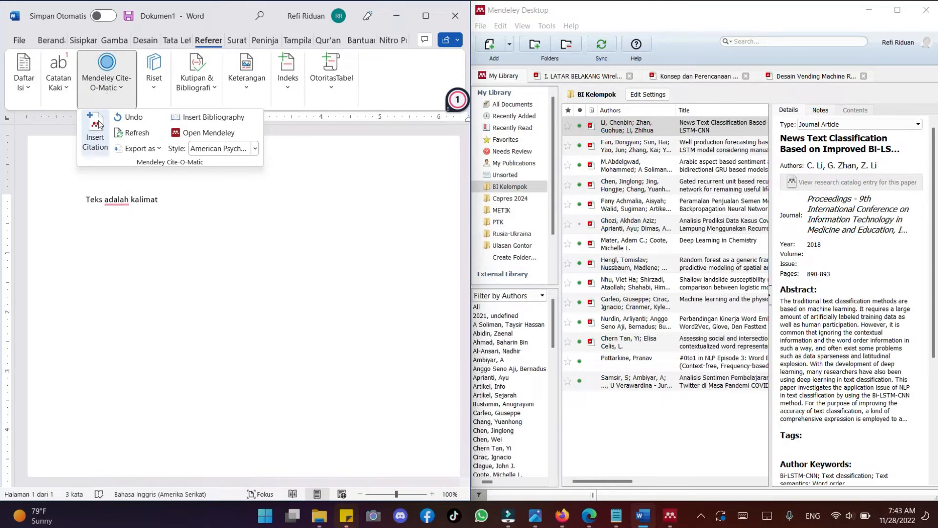
{"action": "left_click", "coordinate": [96, 129]}
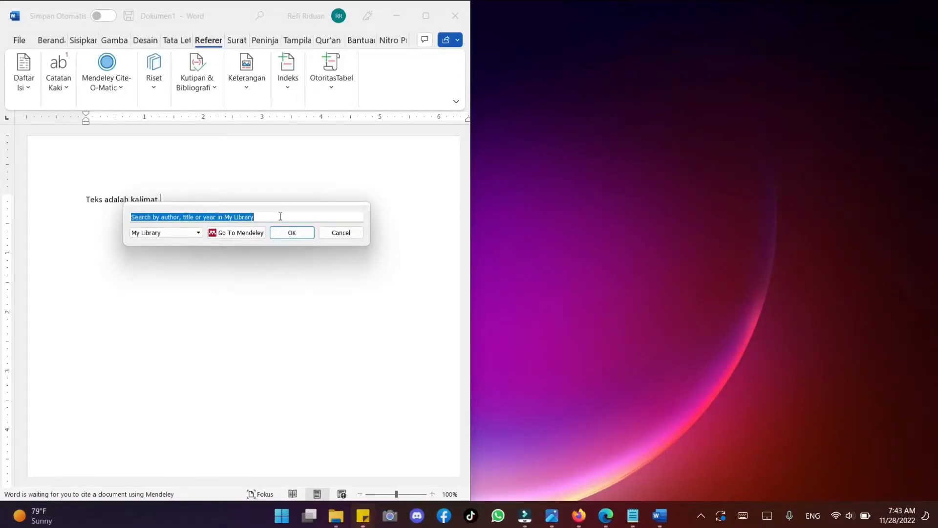
{"action": "left_click", "coordinate": [191, 233]}
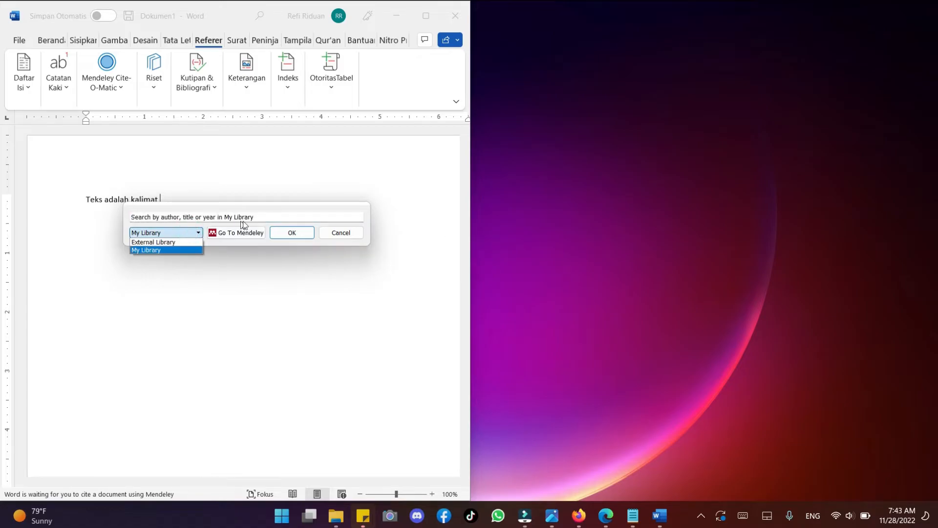
{"action": "left_click", "coordinate": [253, 232]}
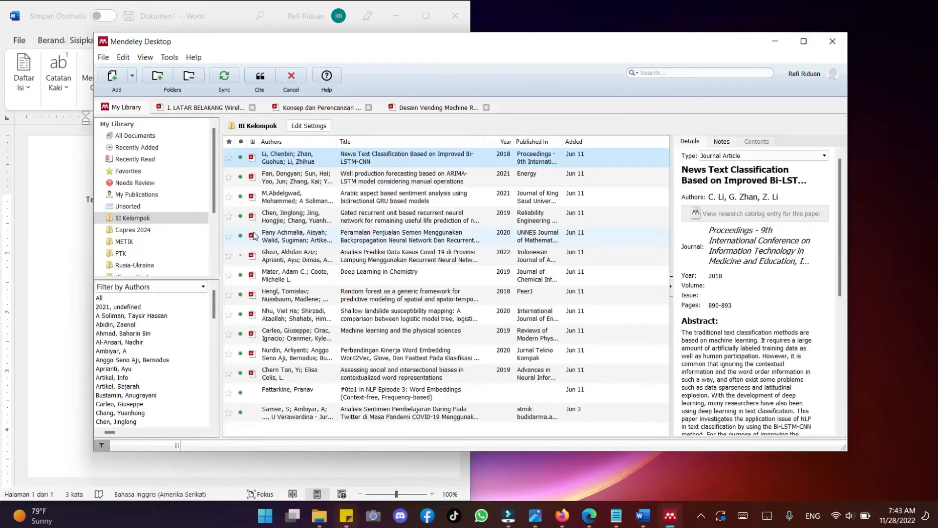
{"action": "key", "text": "super+Right"}
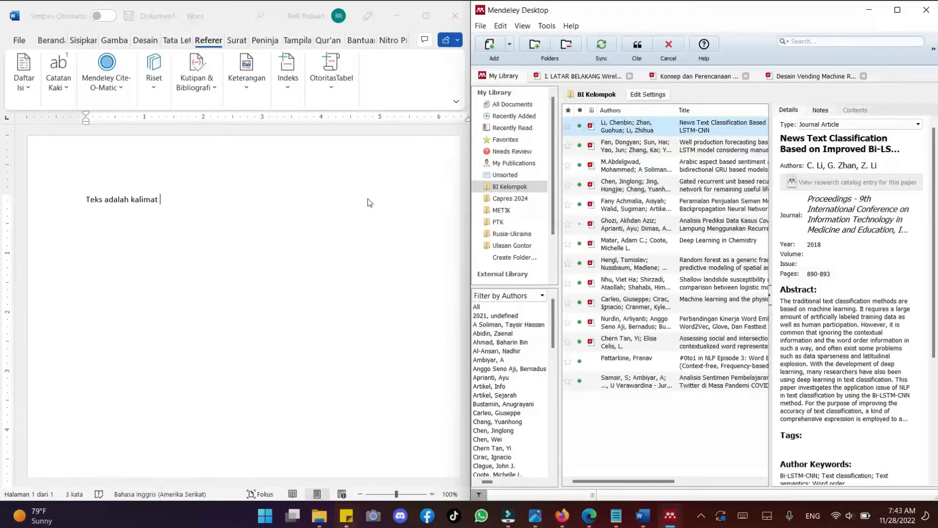
- Insert a citation of "News Text Classification Based on Improved Bi-LSTM-CNN" after "kalimat", finding it in My Library by its author
{"action": "left_click", "coordinate": [105, 85]}
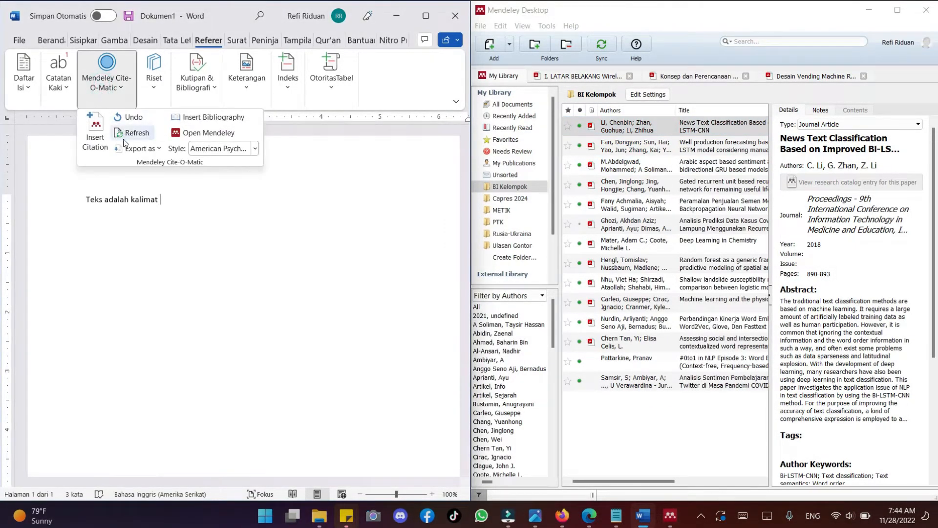
{"action": "left_click", "coordinate": [90, 147]}
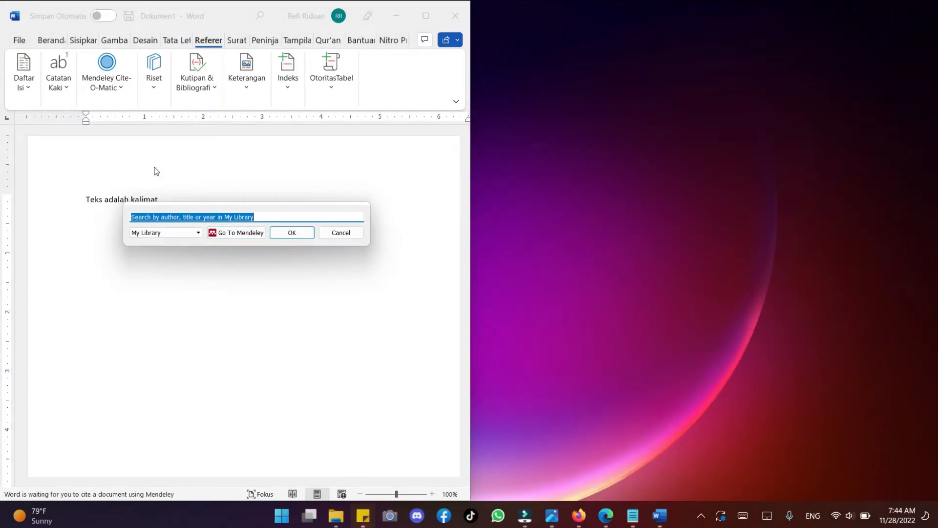
{"action": "type", "text": "li "}
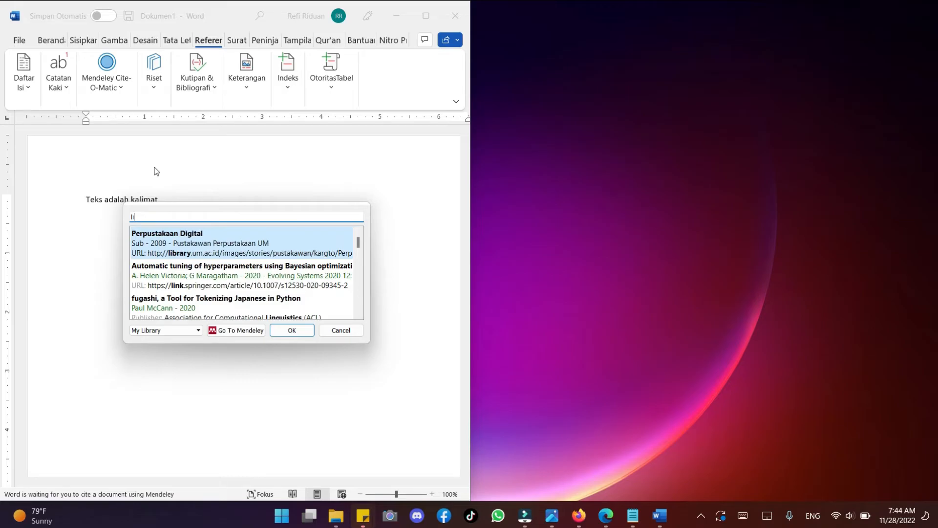
{"action": "type", "text": "ch"}
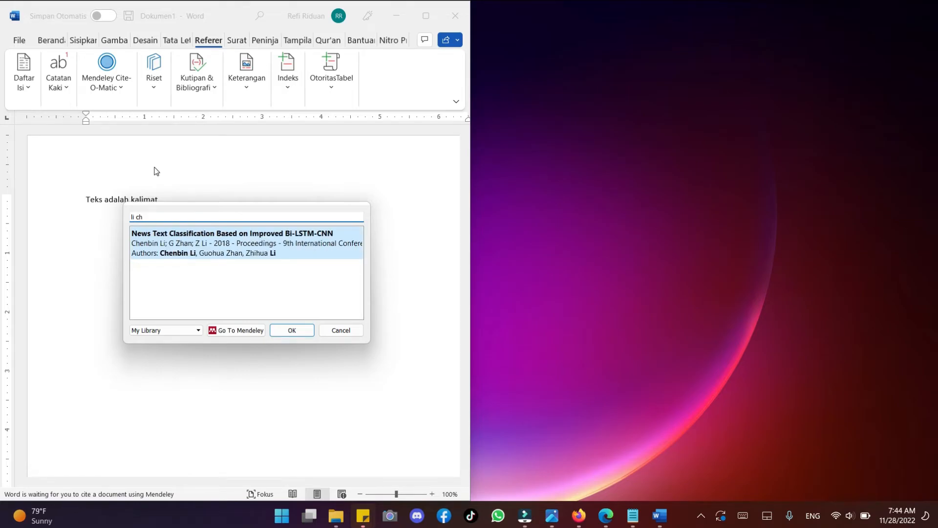
{"action": "left_click", "coordinate": [169, 247]}
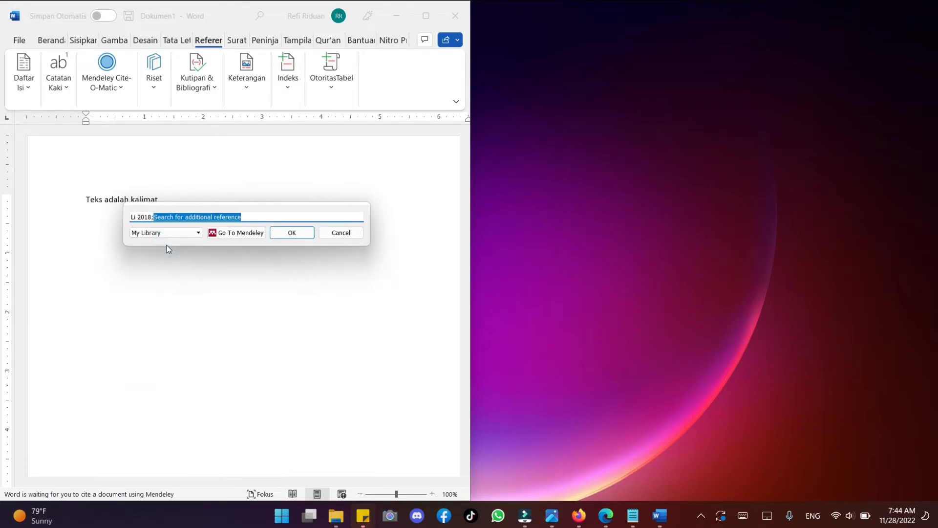
{"action": "left_click", "coordinate": [279, 233]}
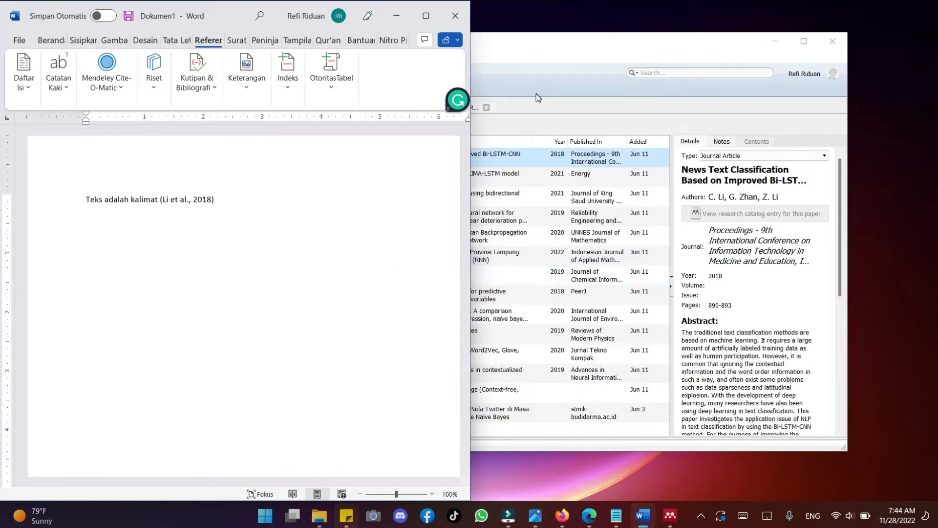
- Maximize the Word window and delete the citation that follows "Teks adalah kalimat"
{"action": "left_click", "coordinate": [504, 256]}
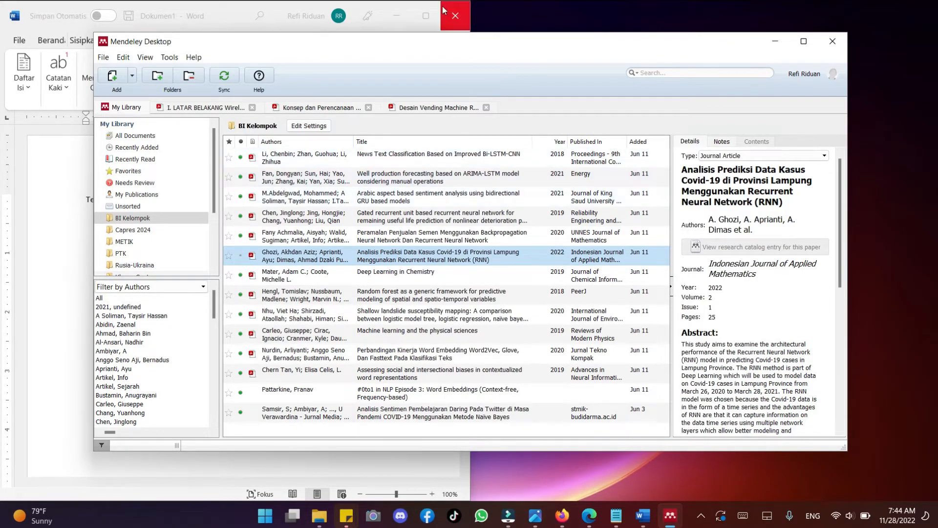
{"action": "left_click", "coordinate": [426, 15]}
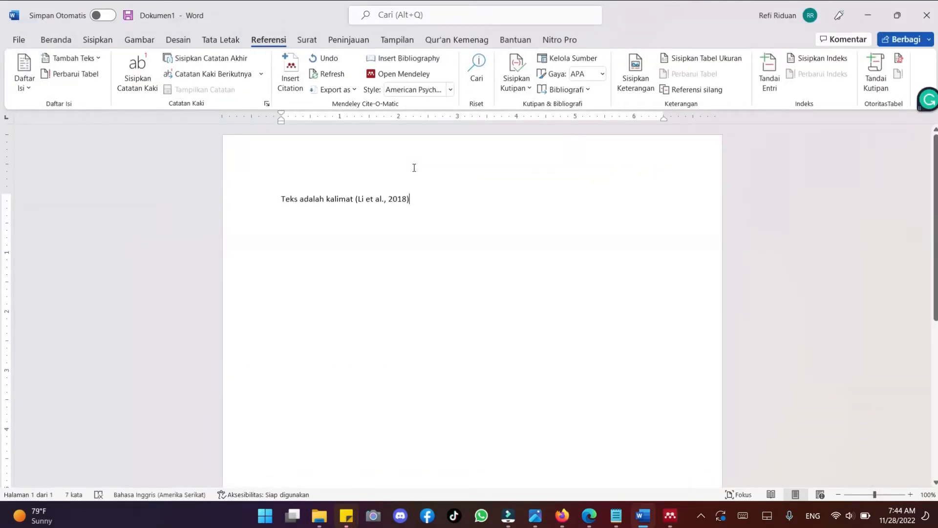
{"action": "key", "text": "BackSpace"}
{"action": "key", "text": "BackSpace"}
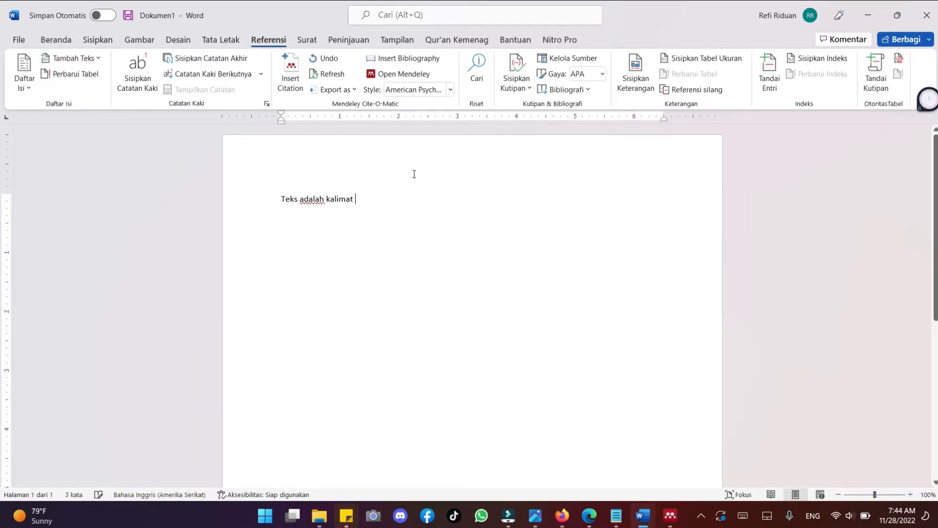
- Insert a citation of "Analisis Sentimen Perguruan Tinggi Termewah di Indonesia" after "kalimat", finding the article in My Library with "sentimen"
{"action": "left_click", "coordinate": [290, 71]}
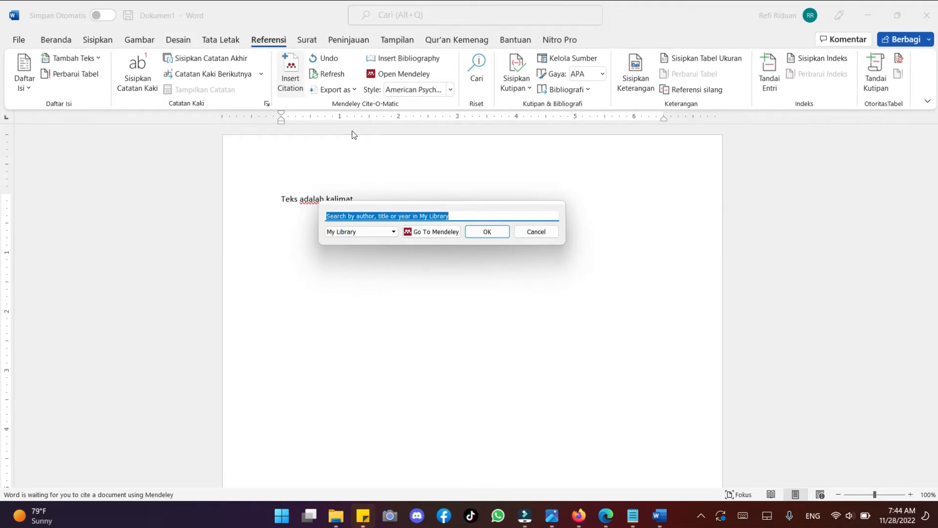
{"action": "type", "text": "te"}
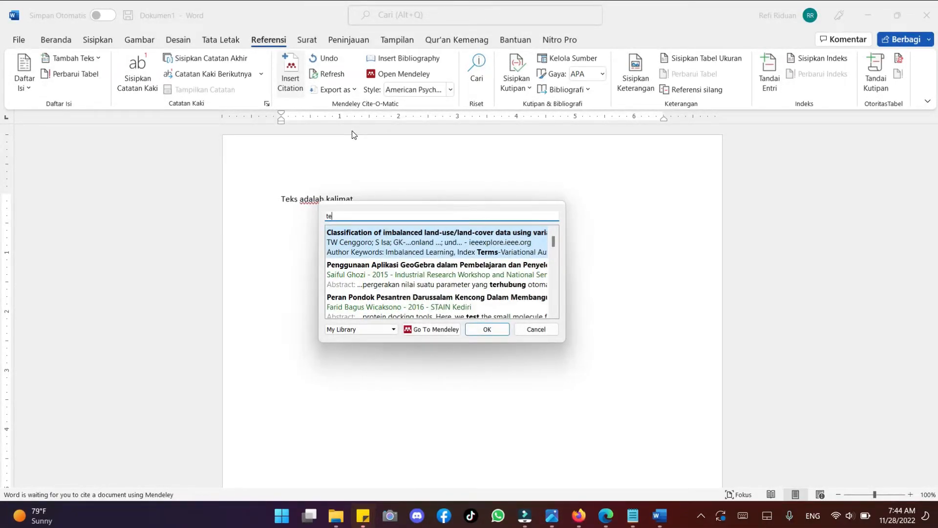
{"action": "type", "text": "x"}
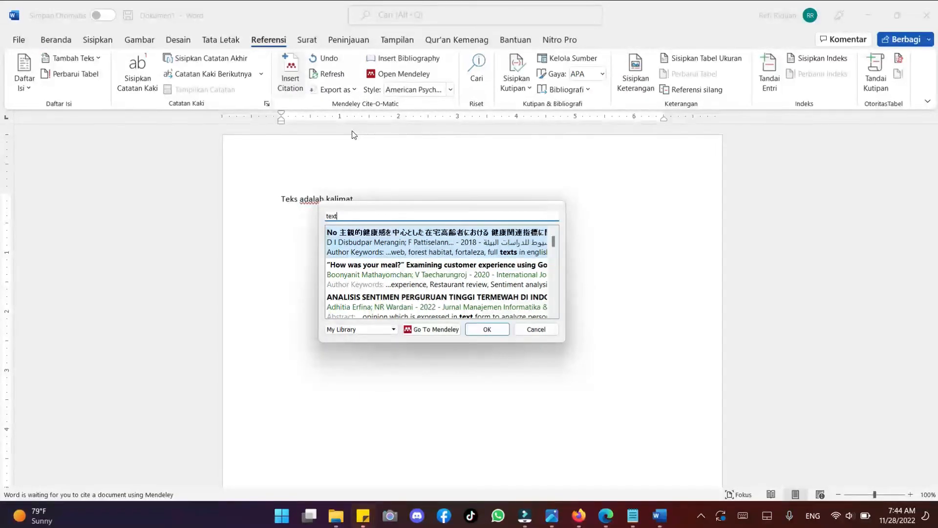
{"action": "key", "text": "BackSpace"}
{"action": "key", "text": "BackSpace"}
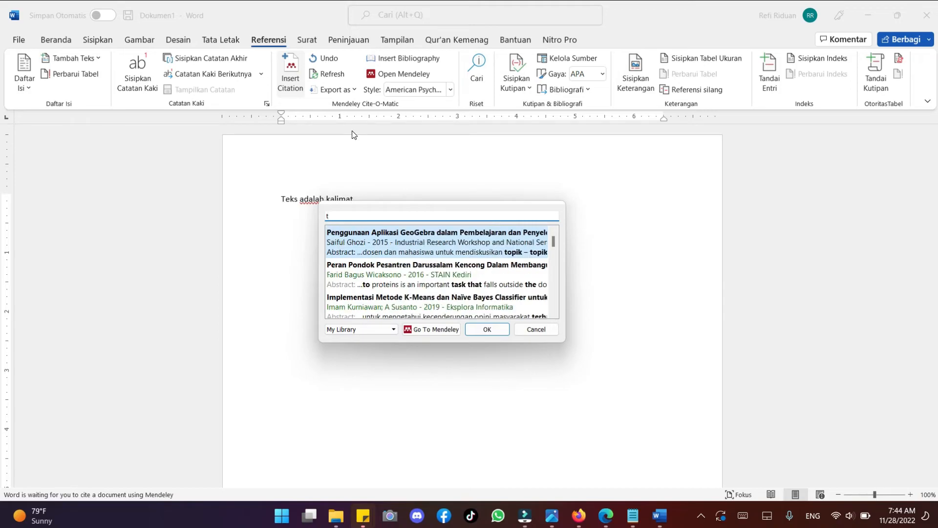
{"action": "key", "text": "BackSpace"}
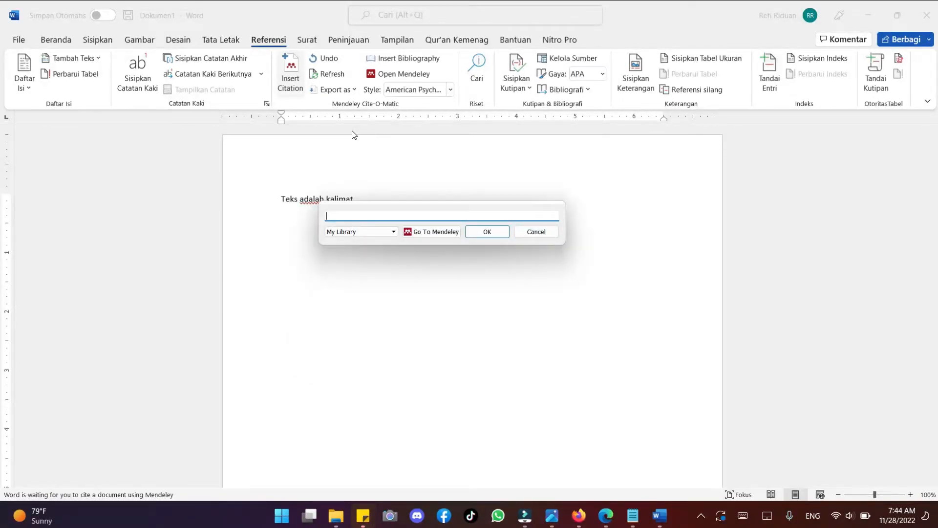
{"action": "type", "text": "sentimen"}
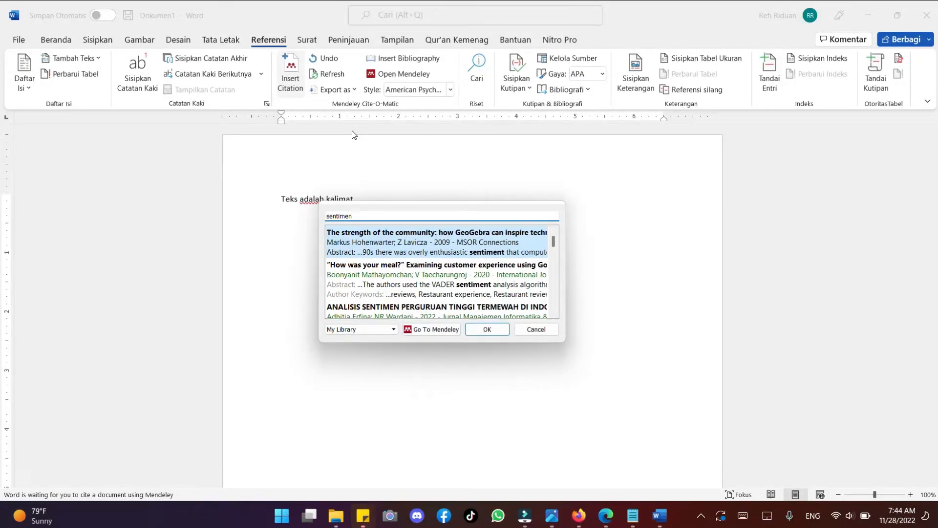
{"action": "left_click", "coordinate": [355, 310]}
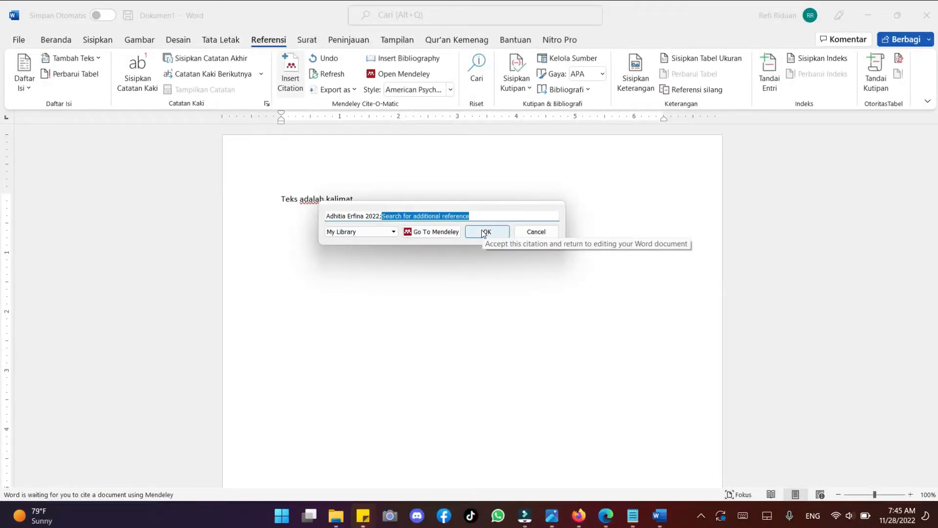
{"action": "left_click", "coordinate": [374, 233]}
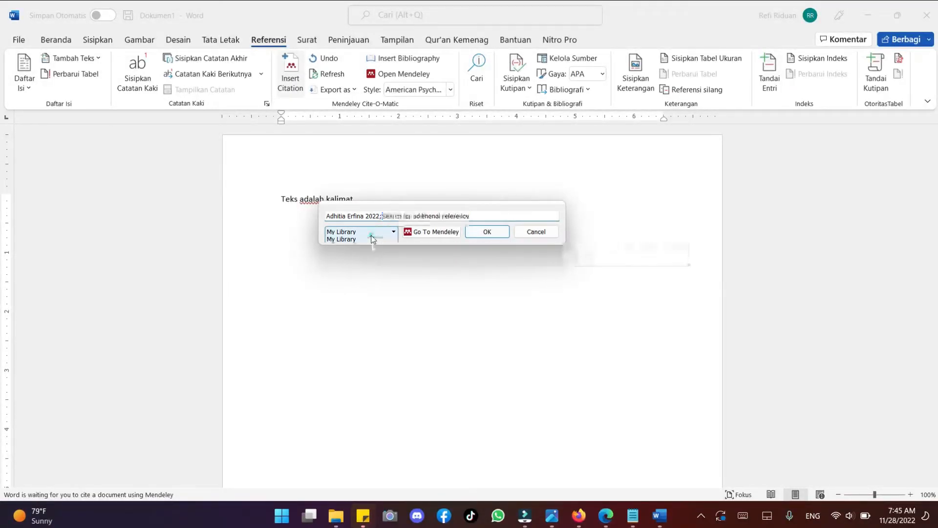
{"action": "left_click", "coordinate": [473, 231]}
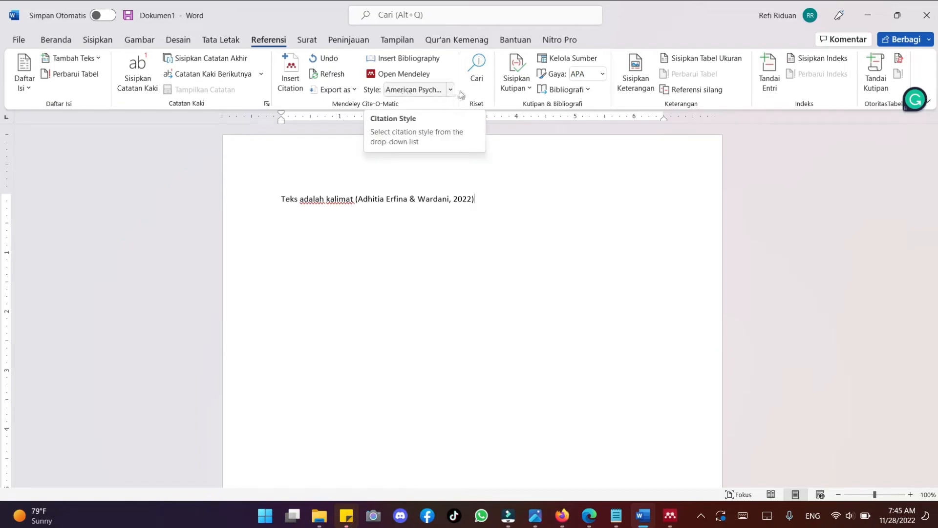
- Try the Chicago Manual of Style 17th edition (author-date) and IEEE citation styles on the citation after "kalimat"
{"action": "right_click", "coordinate": [446, 99]}
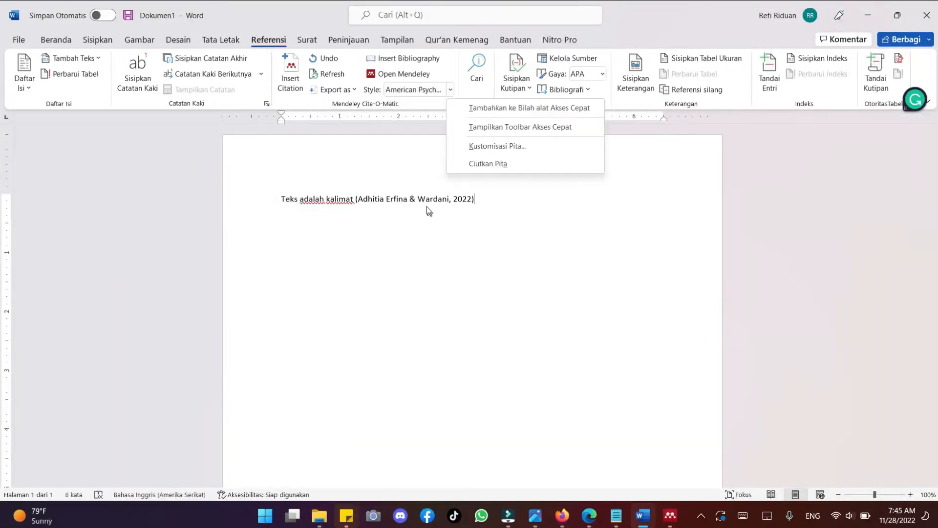
{"action": "left_click", "coordinate": [436, 195]}
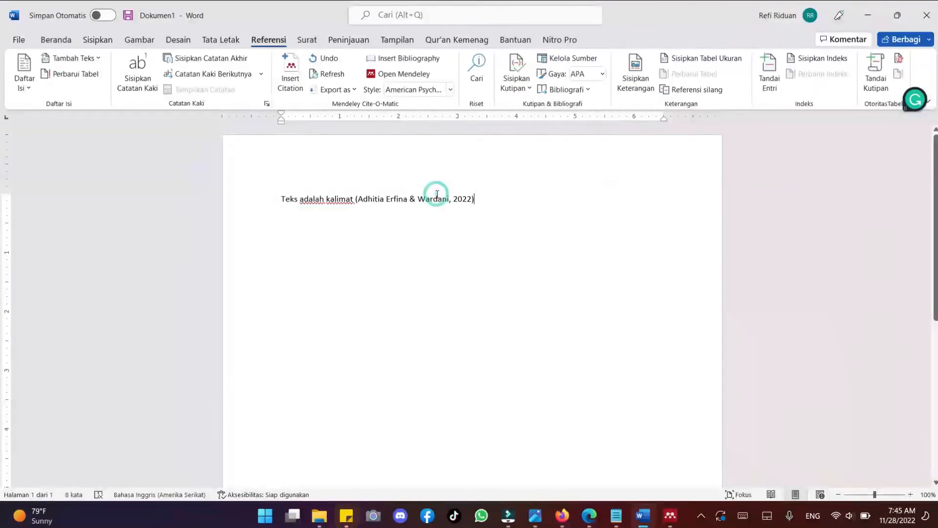
{"action": "left_click", "coordinate": [448, 196]}
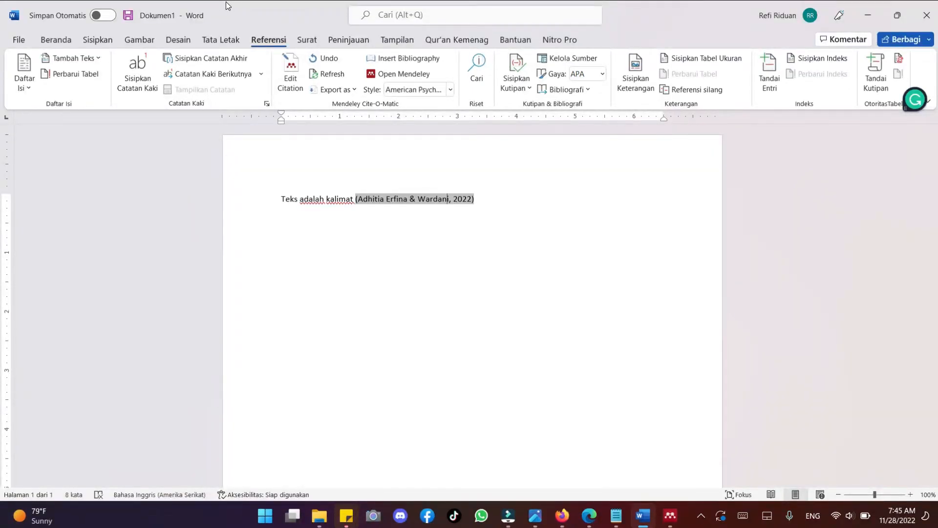
{"action": "left_click", "coordinate": [450, 90]}
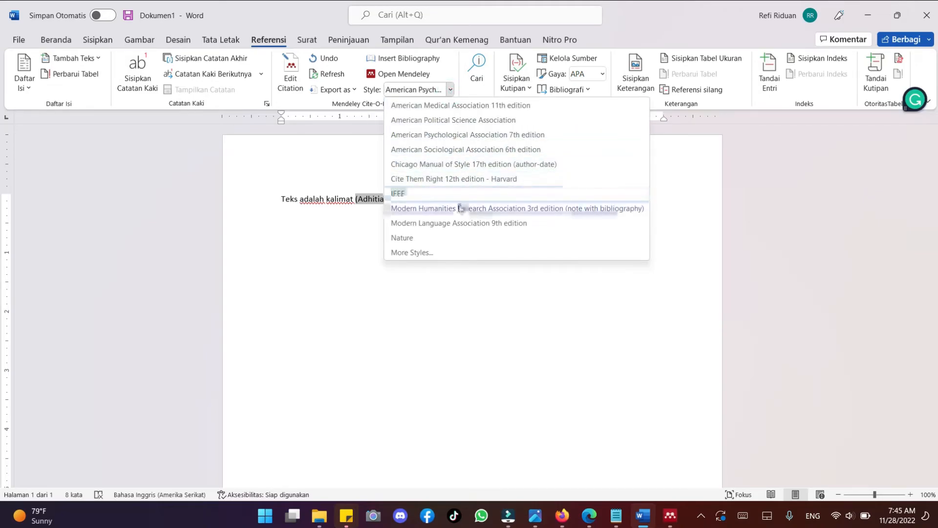
{"action": "left_click", "coordinate": [498, 169]}
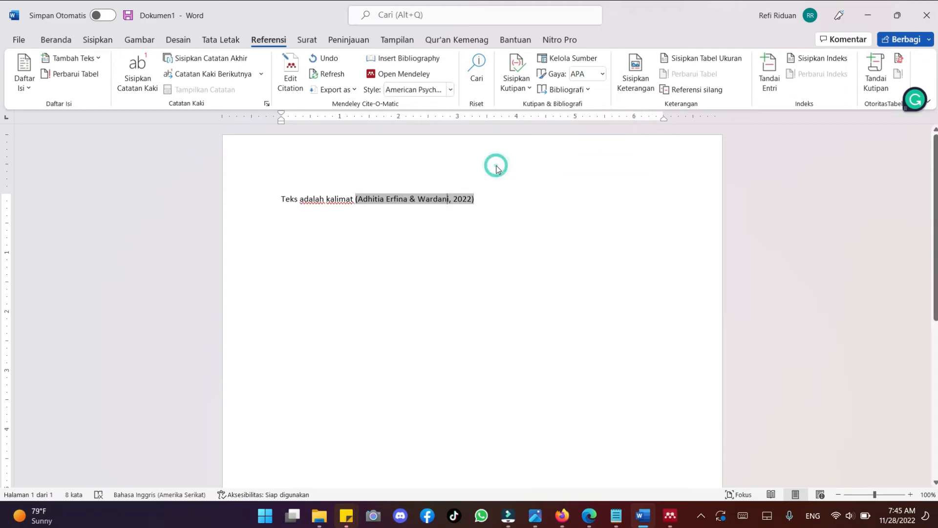
{"action": "left_click", "coordinate": [429, 93]}
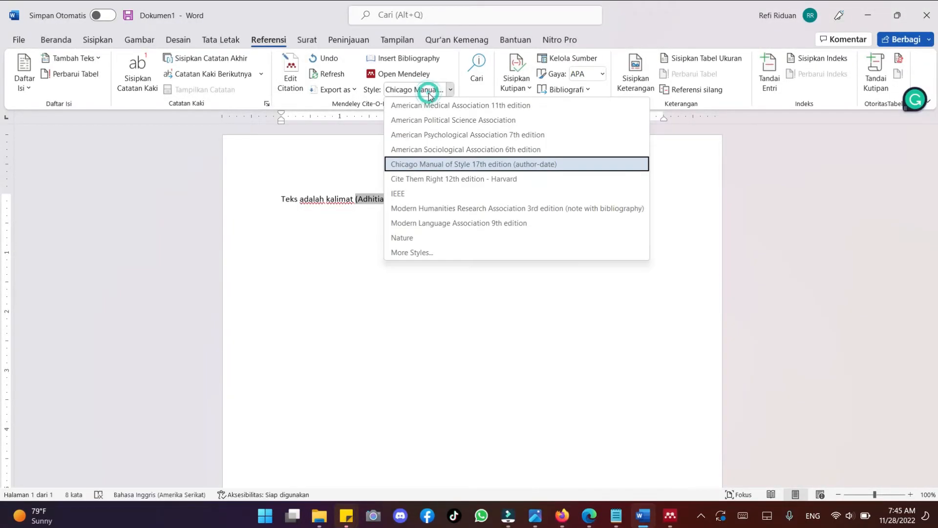
{"action": "left_click", "coordinate": [457, 197]}
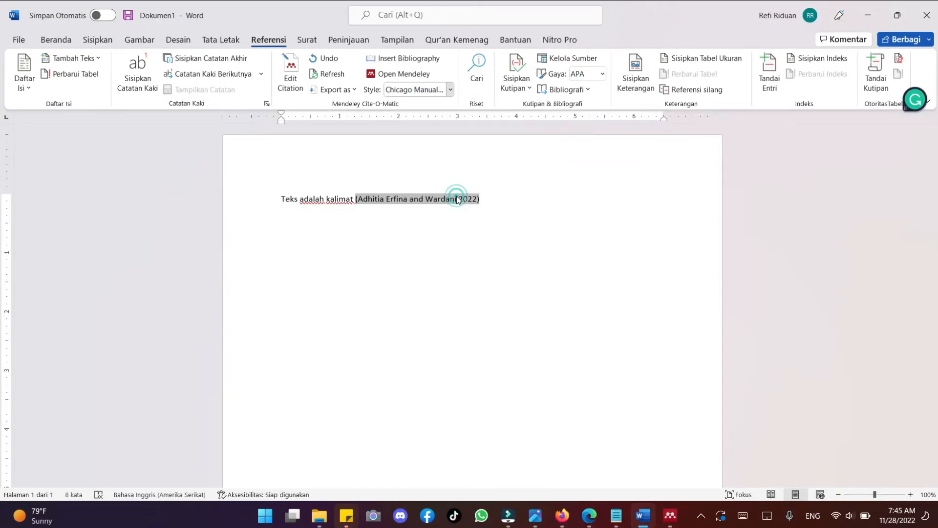
- Set the Mendeley citation style to Modern Language Association 9th edition
{"action": "left_click", "coordinate": [450, 90]}
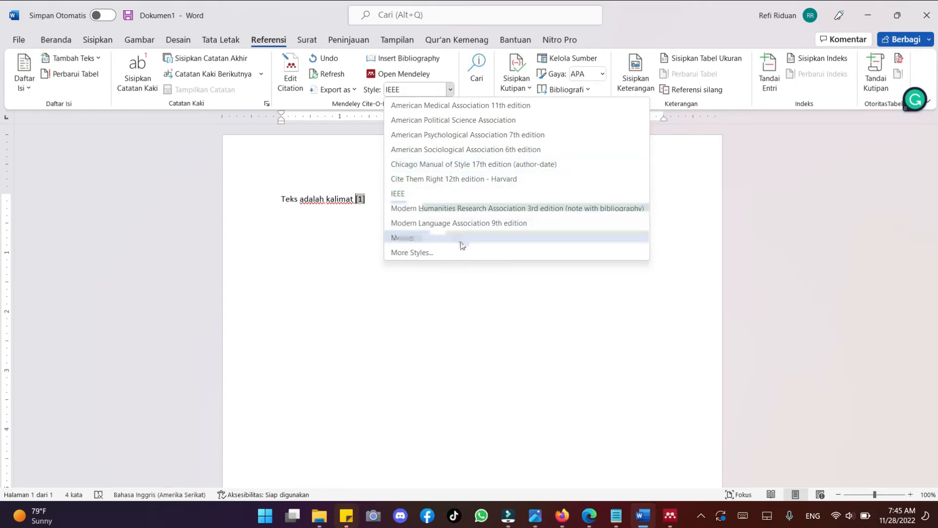
{"action": "left_click", "coordinate": [470, 224]}
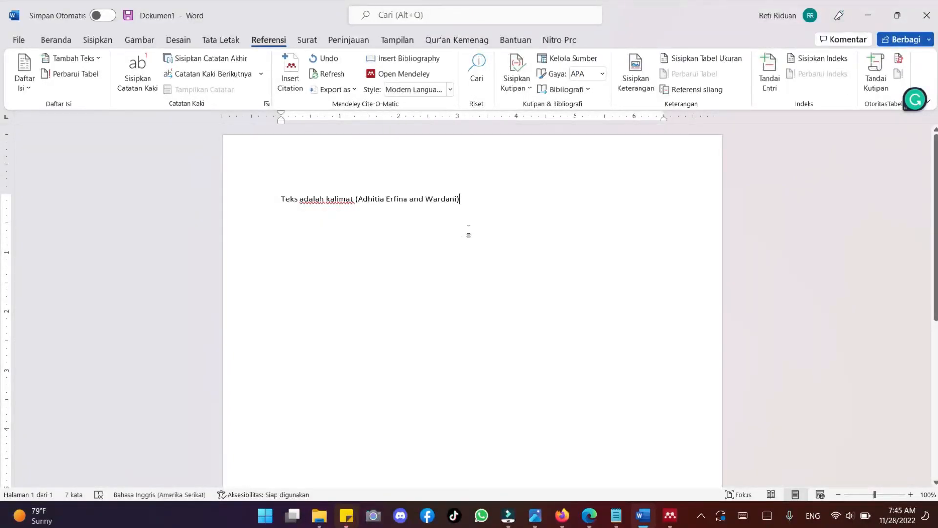
- Add the heading "Daftar Pustaka" below the cited sentence and insert the Mendeley bibliography under it
{"action": "key", "text": "Return"}
{"action": "type", "text": "Daftar Pu"}
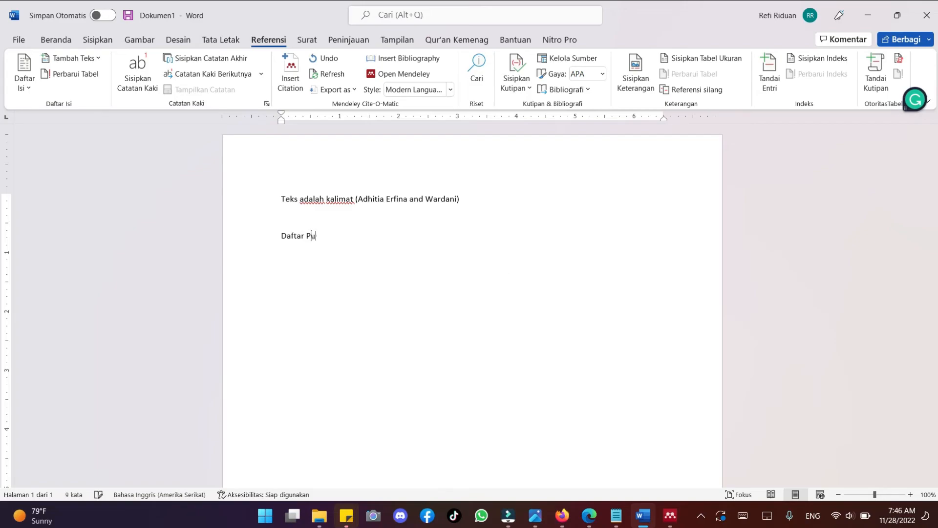
{"action": "type", "text": "staka"}
{"action": "key", "text": "Return"}
{"action": "left_click", "coordinate": [409, 58]}
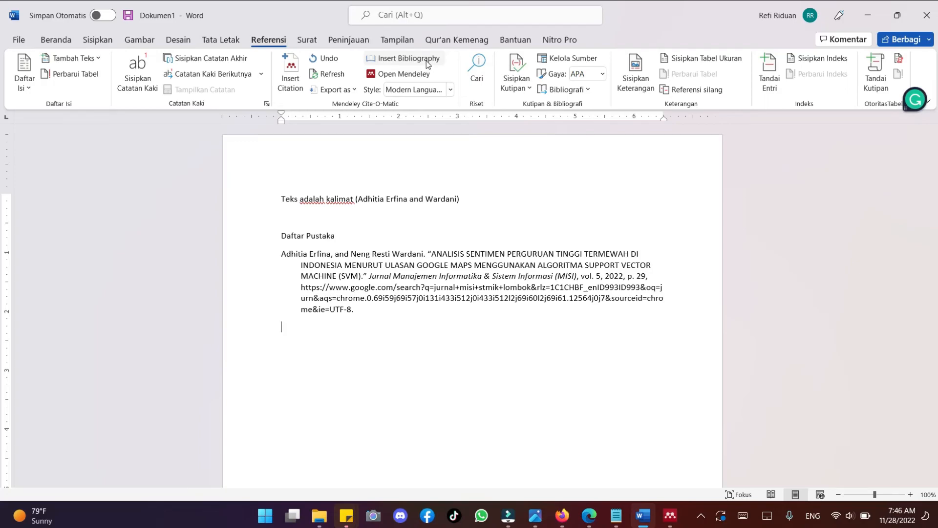
- Add "kata merupakan" after the first citation and cite "Penggunaan Aplikasi GeoGebra dalam Pembelajaran dan Penyelesaian Persoalan Statistik" behind it
{"action": "left_click", "coordinate": [462, 199]}
{"action": "type", "text": "kata merupakan"}
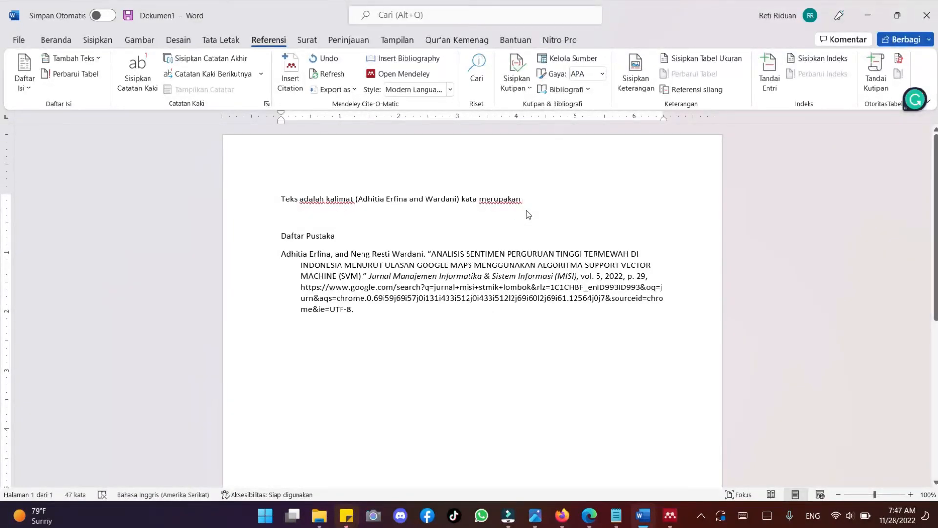
{"action": "left_click", "coordinate": [292, 72]}
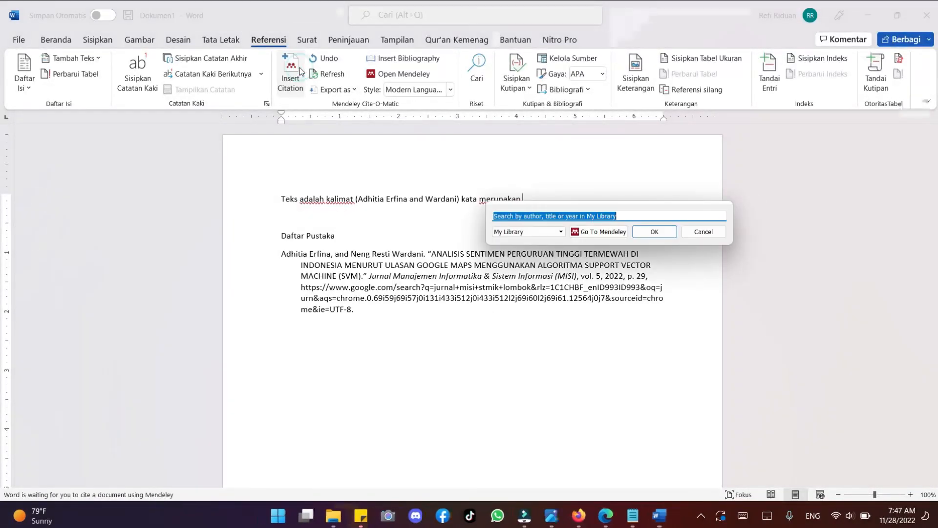
{"action": "type", "text": "t"}
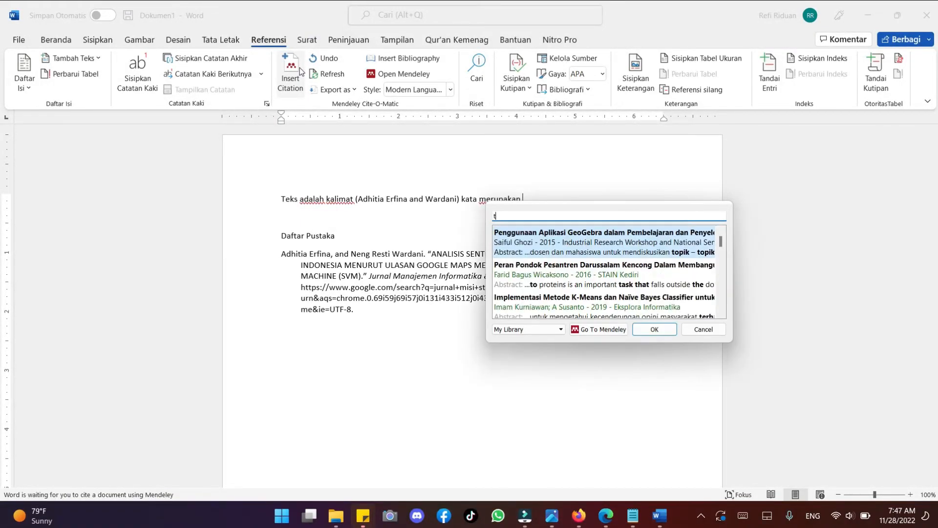
{"action": "left_click", "coordinate": [523, 245]}
{"action": "left_click", "coordinate": [656, 233]}
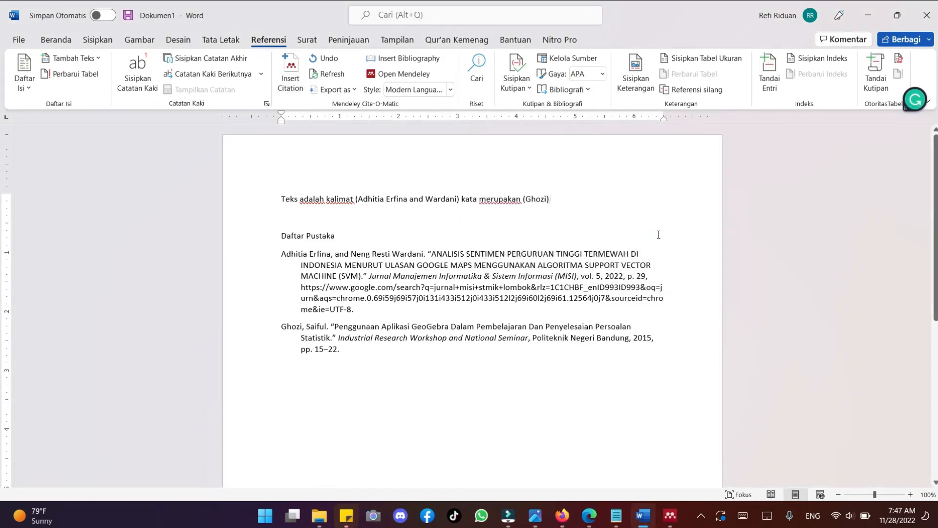
- Add "hnjnjn" after the GeoGebra citation and cite "Implementasi Metode K-Means dan Naïve Bayes Classifier", finding it in My Library with "kl"
{"action": "type", "text": "hb"}
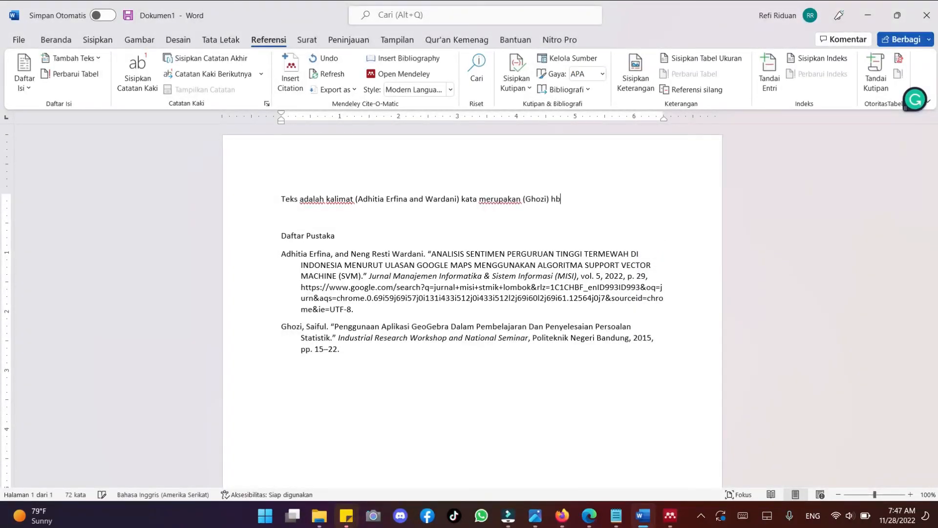
{"action": "key", "text": "BackSpace"}
{"action": "type", "text": "njnjn"}
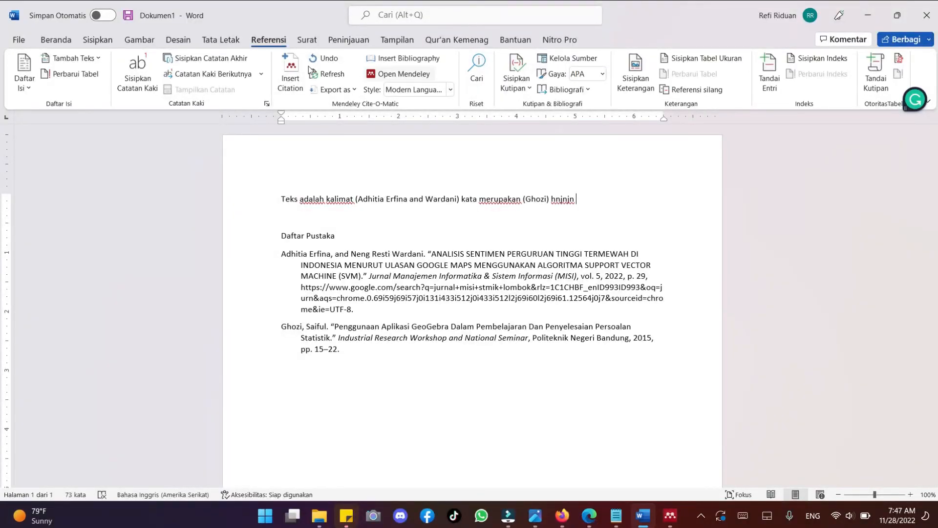
{"action": "left_click", "coordinate": [288, 62]}
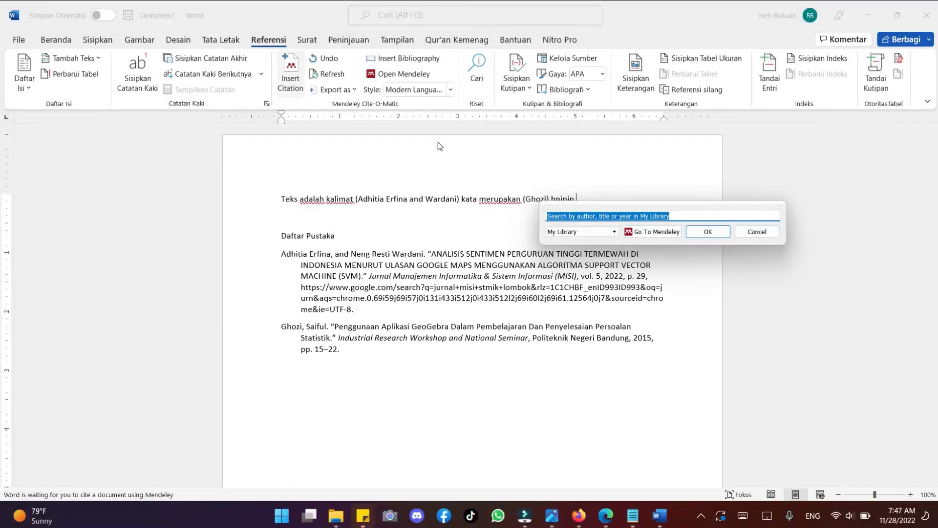
{"action": "type", "text": "kl"}
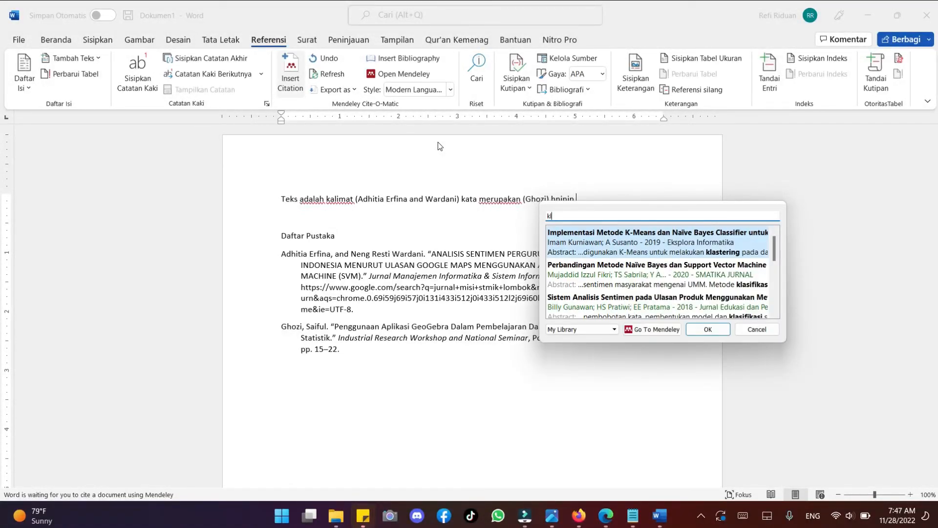
{"action": "left_click", "coordinate": [564, 244]}
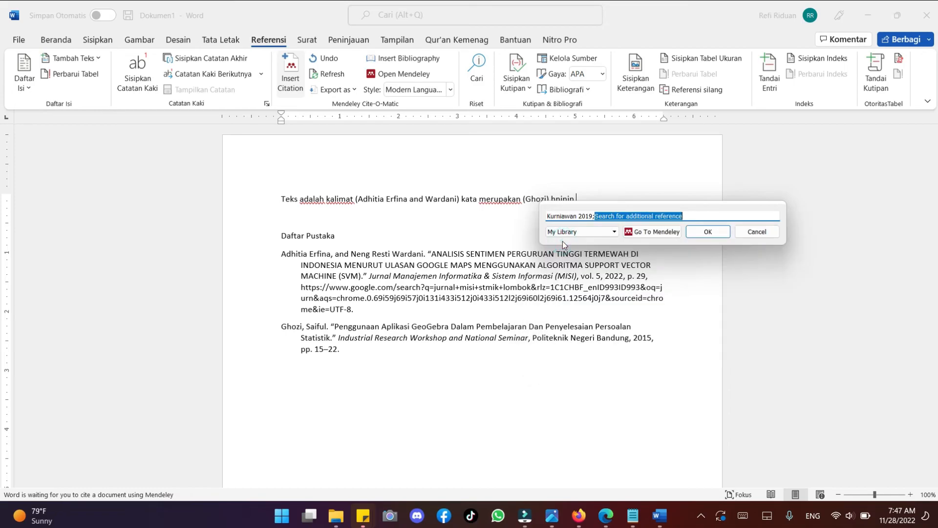
{"action": "left_click", "coordinate": [692, 234]}
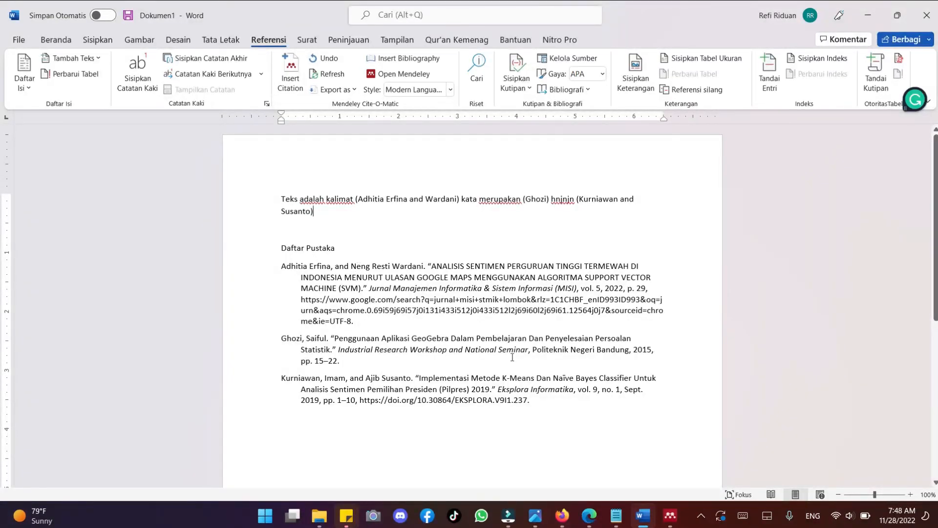
{"action": "left_click", "coordinate": [541, 400]}
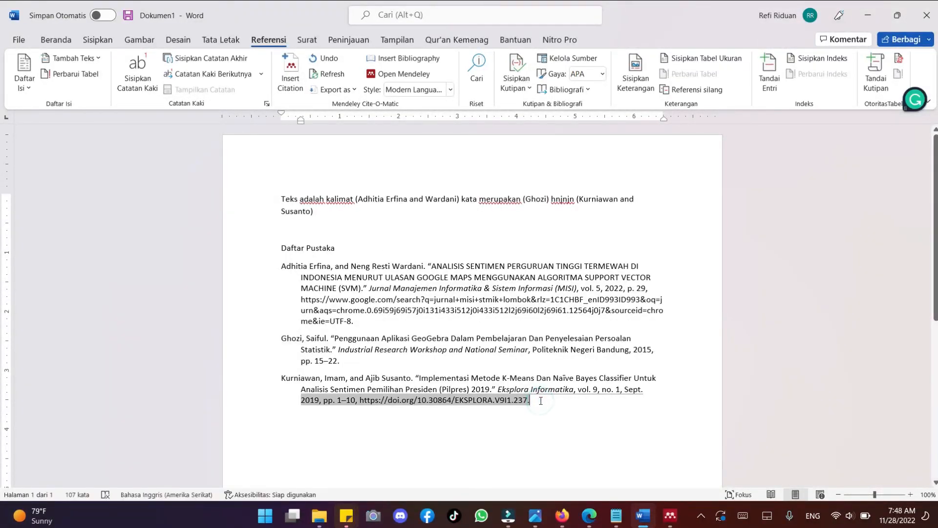